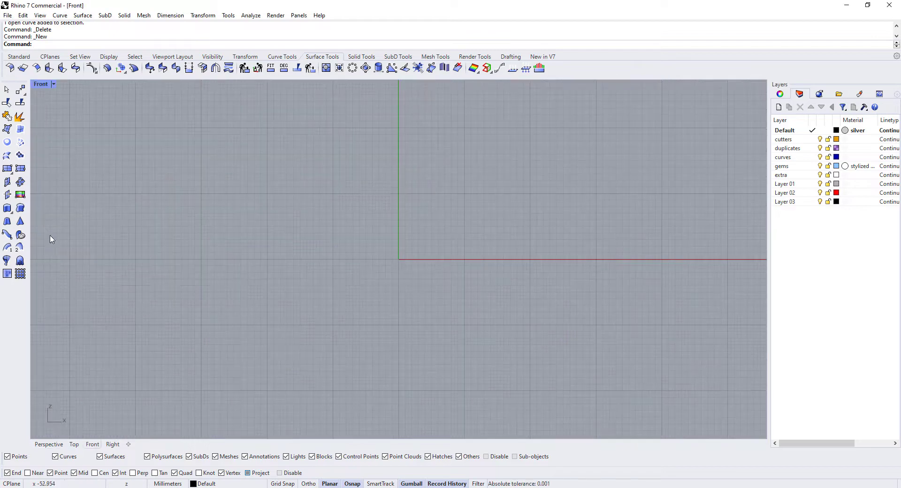
# Draw a 16.51 ring circle and place a scaled round_brilliant gem on its top
pyautogui.write('51')
pyautogui.press('Return')
pyautogui.scroll(3, 388, 253)
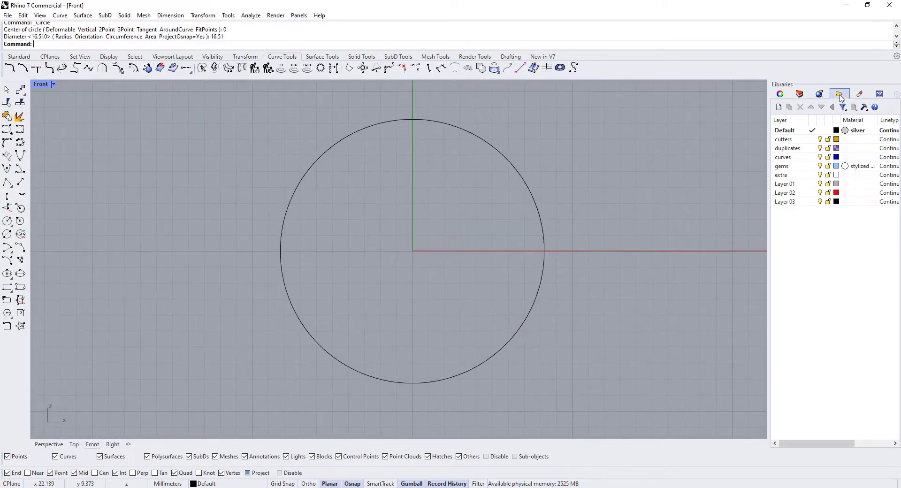
pyautogui.click(839, 94)
pyautogui.moveTo(805, 229); pyautogui.dragTo(421, 279)
pyautogui.scroll(5, 421, 279)
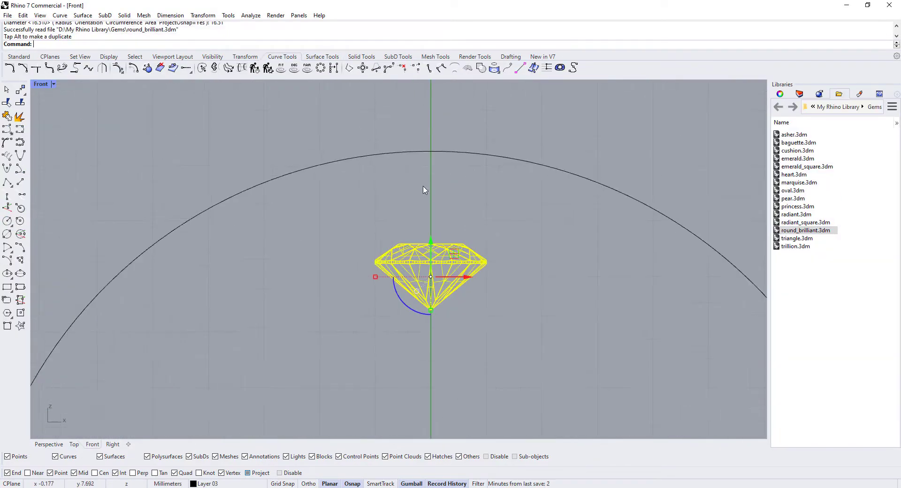
pyautogui.moveTo(425, 311); pyautogui.dragTo(425, 193)
# Offset the ring circle outward
pyautogui.click(316, 257)
pyautogui.click(312, 131)
pyautogui.press('Escape')
# Place a 0.2 diameter sphere at the gem's girdle
pyautogui.write('0.2')
pyautogui.scroll(3, 343, 177)
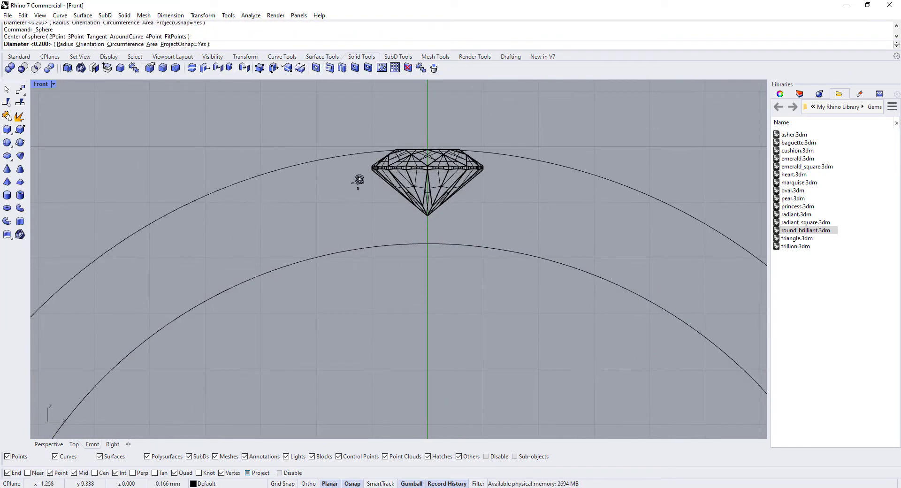
pyautogui.press('Return')
pyautogui.moveTo(313, 181); pyautogui.dragTo(313, 181)
pyautogui.click(420, 244)
pyautogui.scroll(-2, 419, 244)
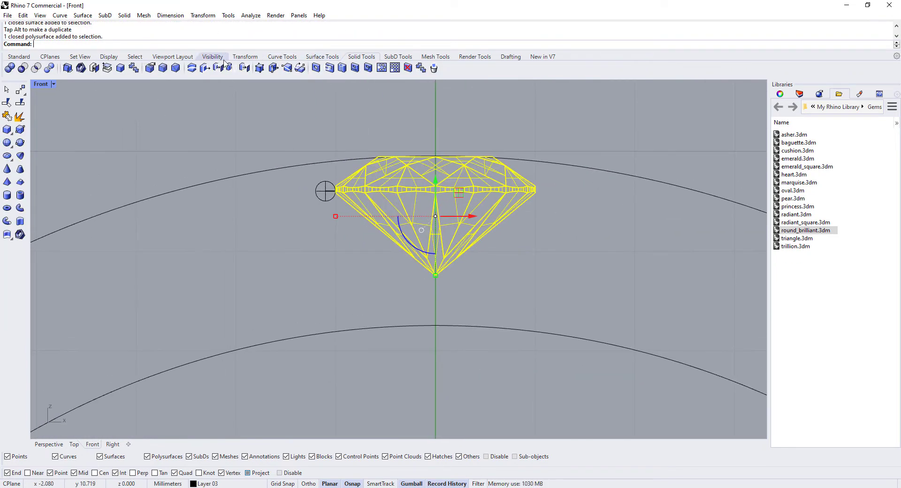
# Rotate-copy the gem at intervals along the ring circle
pyautogui.click(244, 56)
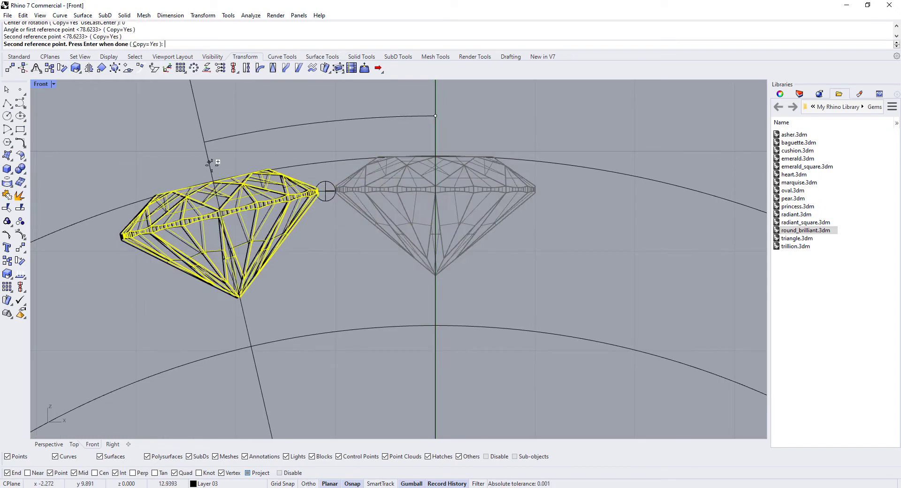
pyautogui.click(209, 165)
pyautogui.press('Return')
pyautogui.press('Delete')
pyautogui.scroll(-2, 330, 161)
pyautogui.click(348, 162)
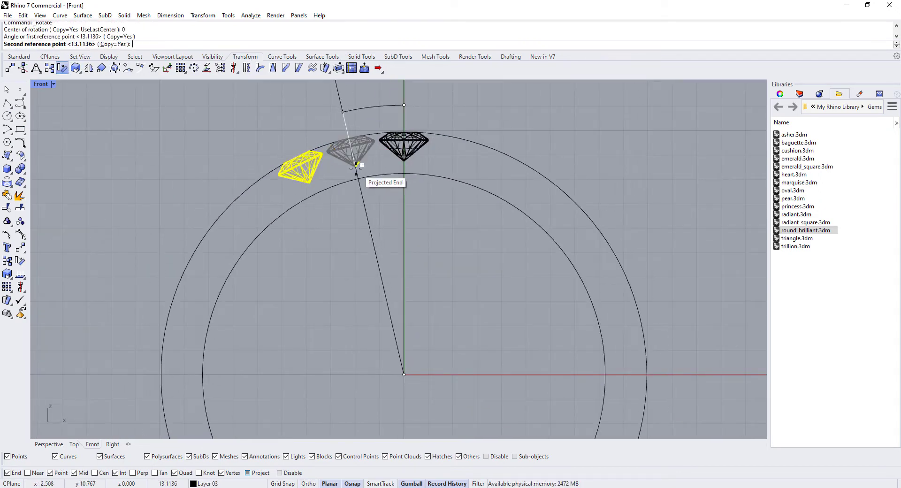
pyautogui.press('Return')
# Mirror the left-side gems across the vertical axis at 0,0,0
pyautogui.moveTo(100, 112); pyautogui.dragTo(377, 368)
pyautogui.click(88, 68)
pyautogui.write('0,0,0')
pyautogui.press('Return')
pyautogui.click(403, 231)
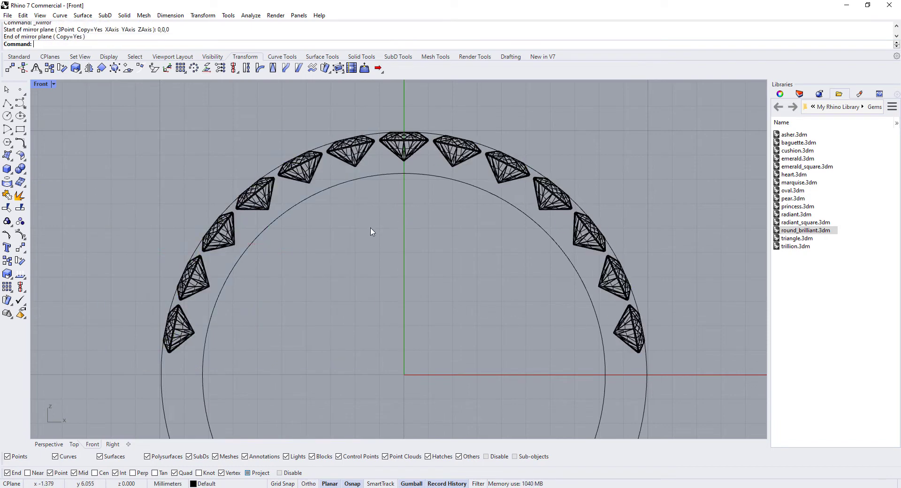
# Move all thirteen gems onto the gems layer
pyautogui.moveTo(96, 97); pyautogui.dragTo(666, 366)
pyautogui.click(798, 94)
pyautogui.rightClick(782, 166)
pyautogui.click(814, 202)
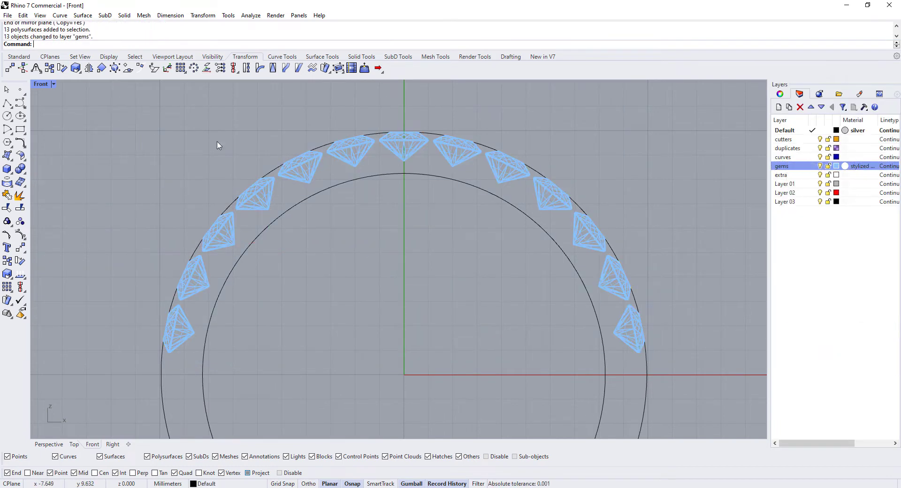
pyautogui.scroll(3, 384, 142)
# In the Top view, draw a circle around the centre gem's outline
pyautogui.doubleClick(41, 83)
pyautogui.doubleClick(39, 83)
pyautogui.scroll(3, 282, 188)
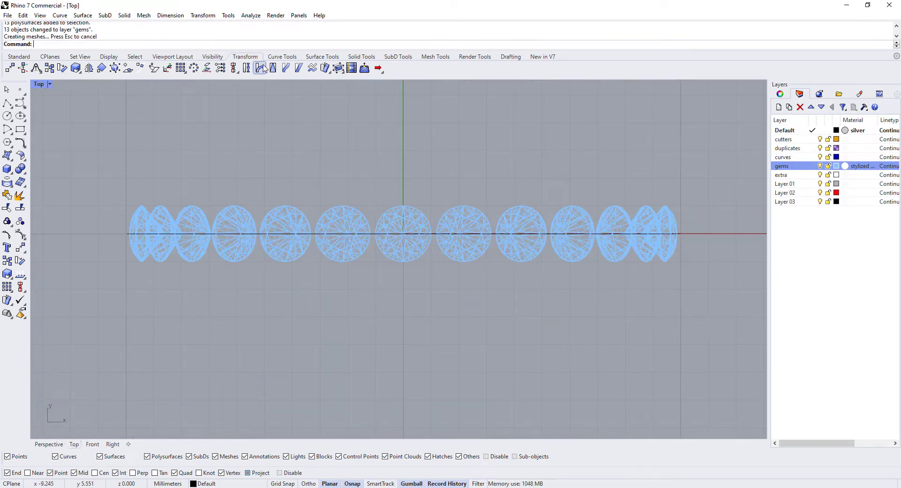
pyautogui.click(281, 57)
pyautogui.click(7, 221)
pyautogui.scroll(3, 364, 181)
pyautogui.click(408, 203)
pyautogui.click(408, 267)
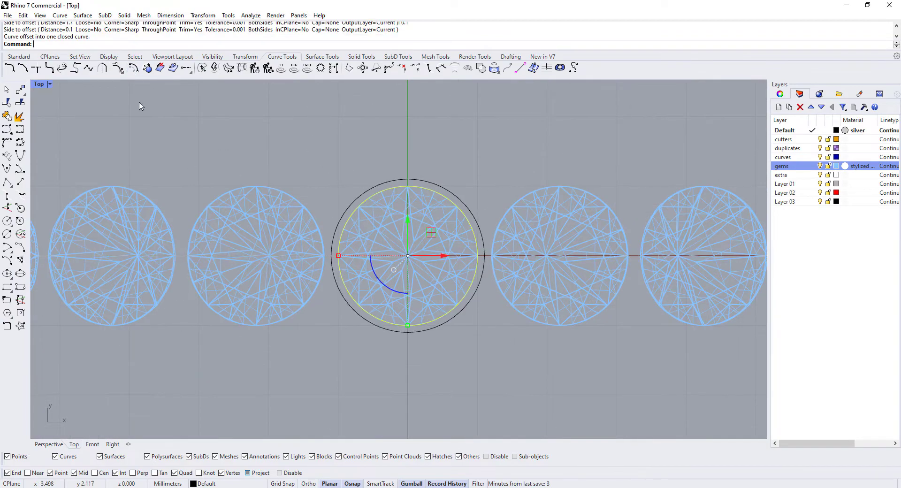
# In the Front view, raise one curve to the gem girdle and drop another below it
pyautogui.doubleClick(41, 84)
pyautogui.scroll(-3, 178, 318)
pyautogui.doubleClick(41, 265)
pyautogui.scroll(3, 424, 234)
pyautogui.moveTo(424, 258); pyautogui.dragTo(424, 173)
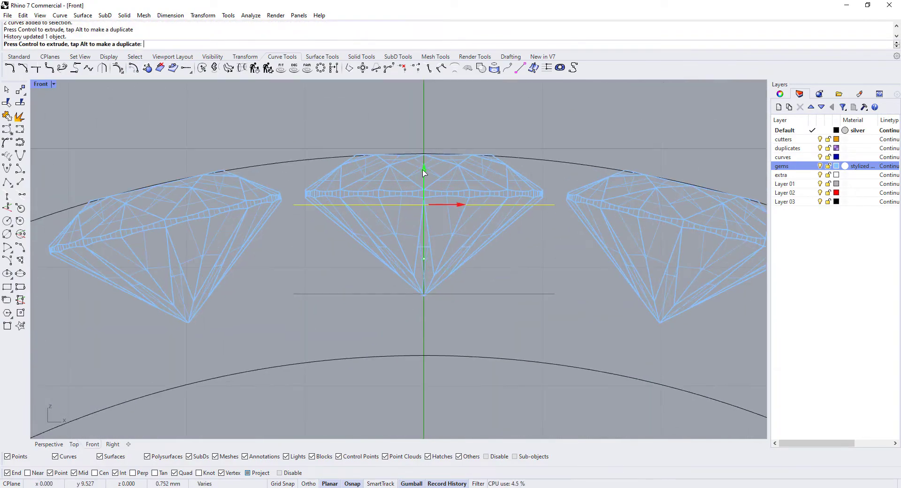
pyautogui.press('Return')
pyautogui.scroll(5, 329, 234)
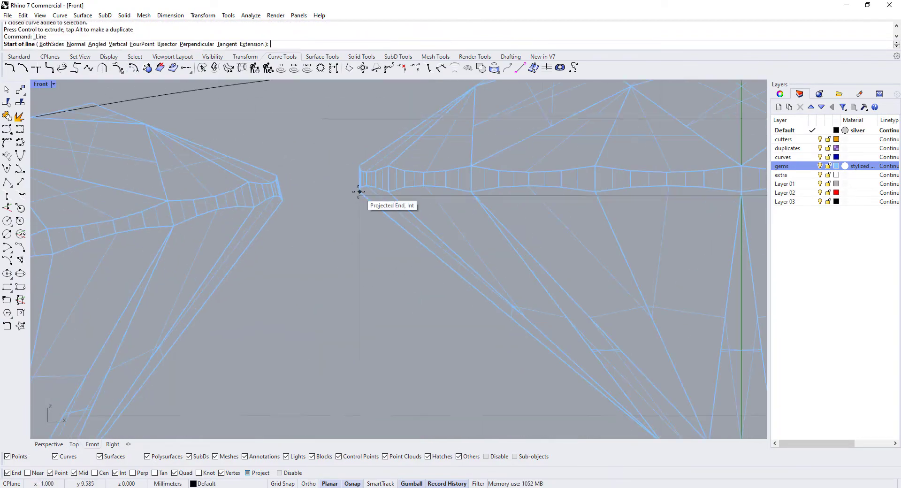
pyautogui.scroll(-5, 328, 220)
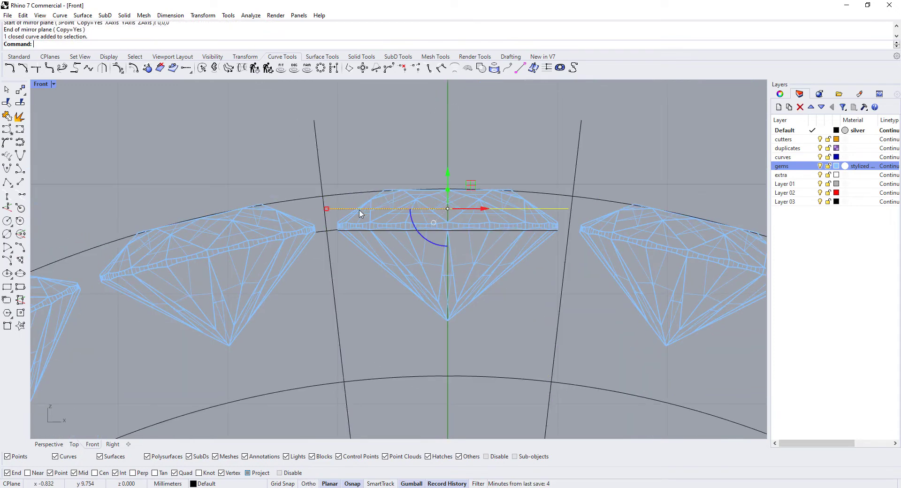
pyautogui.scroll(-1, 448, 227)
pyautogui.moveTo(447, 227); pyautogui.dragTo(445, 274)
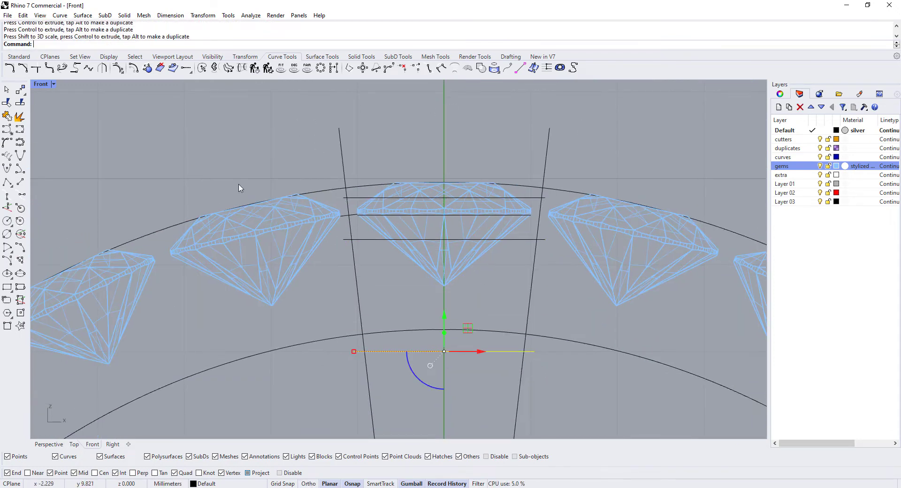
# Loft a surface through the stacked closed curves beneath the centre gem
pyautogui.click(321, 56)
pyautogui.press('Escape')
pyautogui.press('Return')
pyautogui.press('Return')
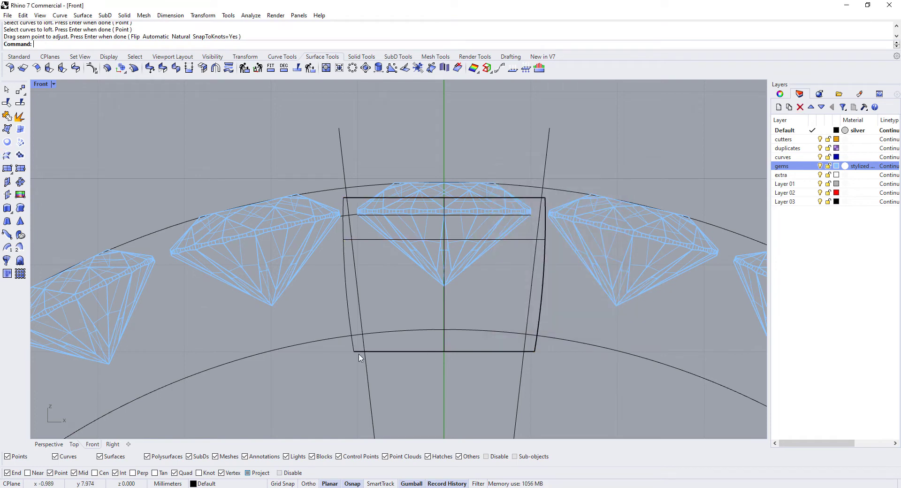
pyautogui.click(358, 351)
pyautogui.click(396, 265)
pyautogui.click(396, 265)
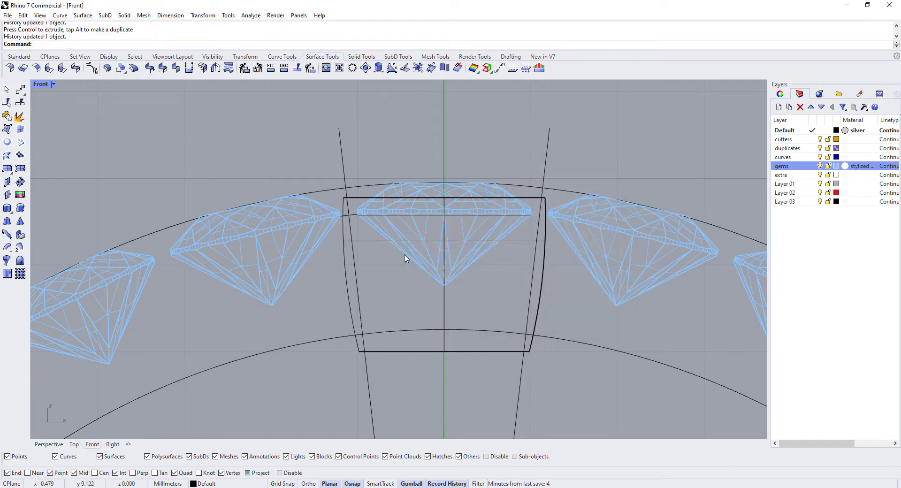
pyautogui.click(413, 351)
pyautogui.click(431, 384)
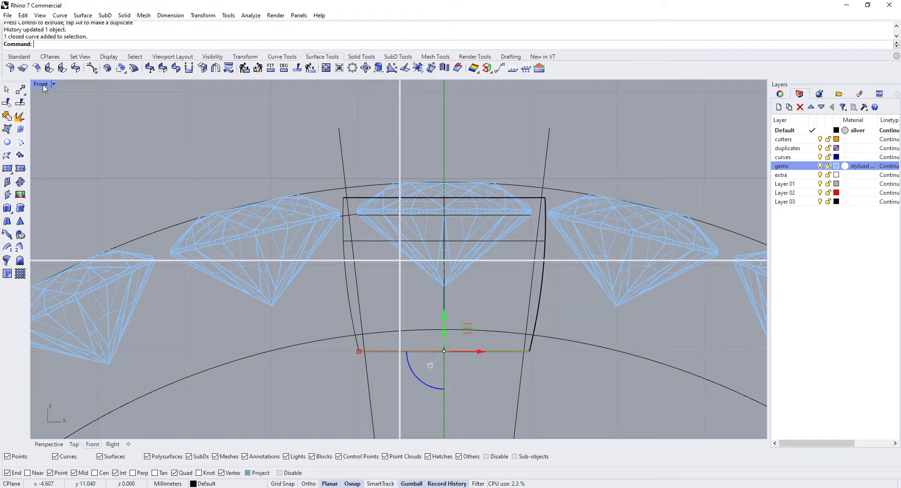
pyautogui.hotkey('ctrl', 'm')
pyautogui.doubleClick(411, 265)
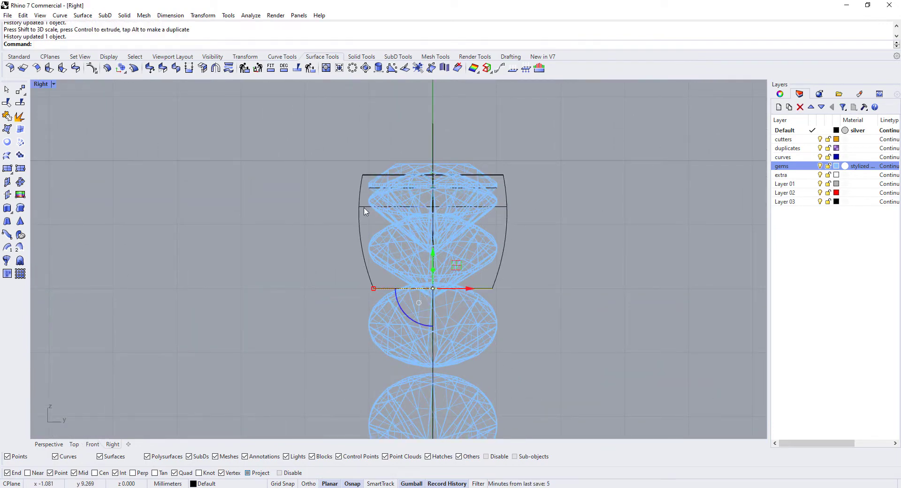
pyautogui.hotkey('ctrl', 'm')
pyautogui.click(379, 227)
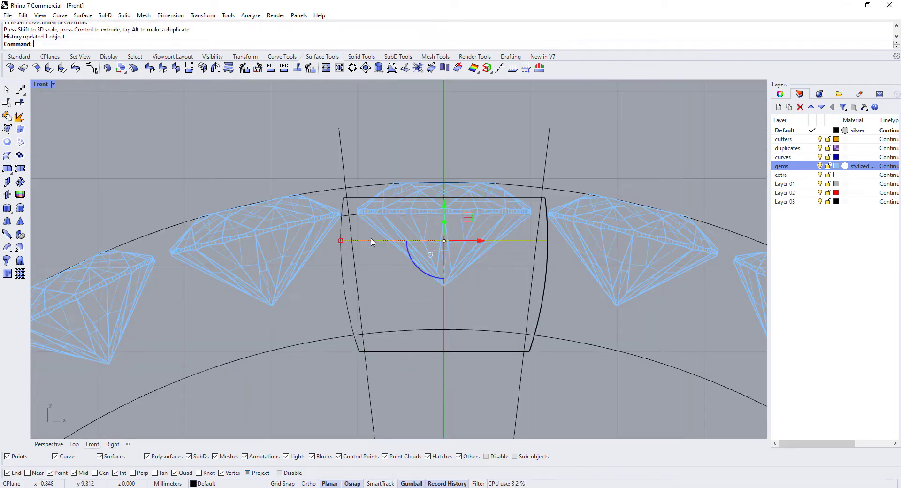
# Rotate the lofted block and isolate the selected band pieces
pyautogui.click(382, 241)
pyautogui.scroll(-1, 382, 242)
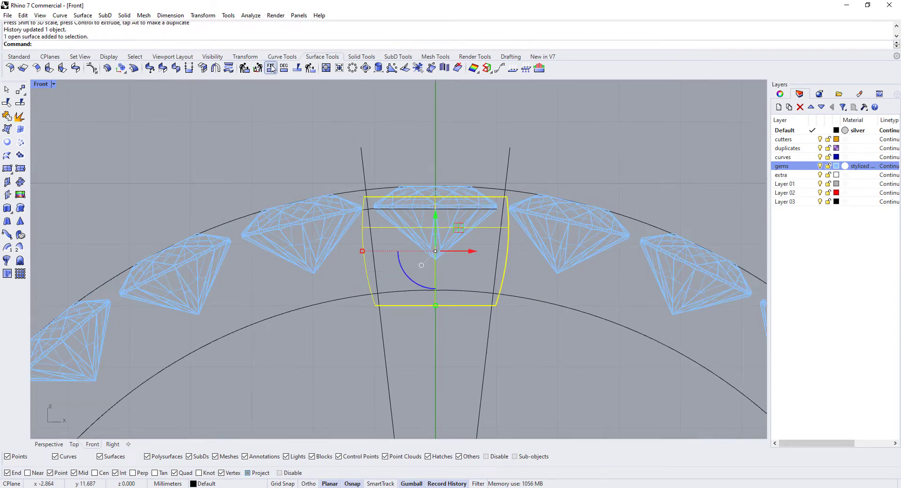
pyautogui.click(362, 56)
pyautogui.scroll(-2, 320, 138)
pyautogui.click(245, 56)
pyautogui.click(61, 68)
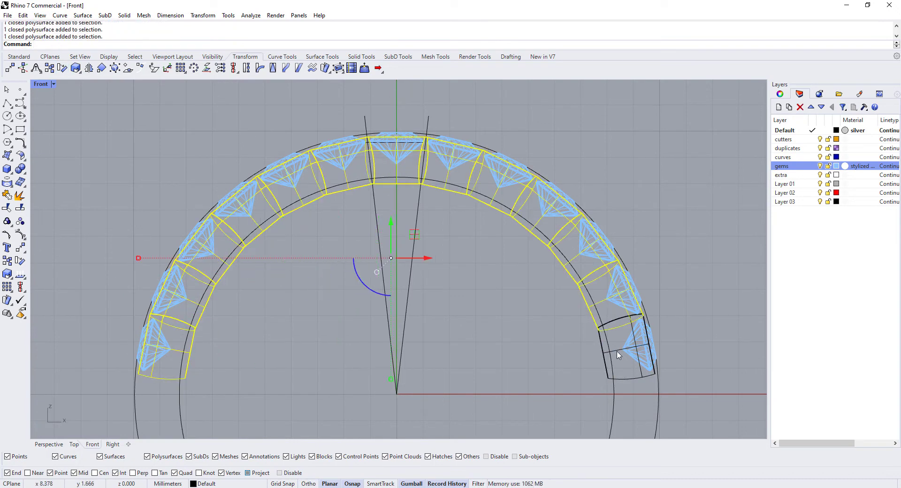
pyautogui.keyDown('shift'); pyautogui.click(617, 355); pyautogui.keyUp('shift')
pyautogui.click(212, 57)
pyautogui.click(271, 68)
# Show the gems again and draw an offset cutting circle centred at the origin
pyautogui.click(362, 57)
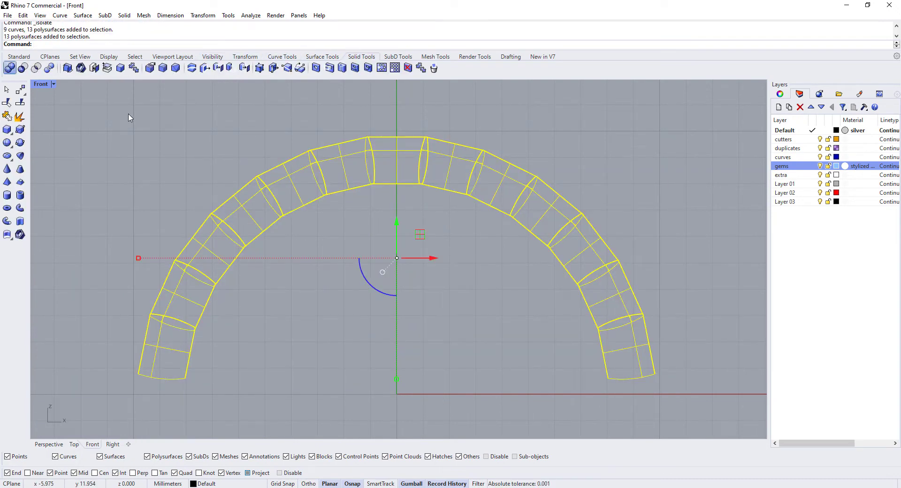
pyautogui.hotkey('ctrl', 'alt', 'h')
pyautogui.scroll(3, 334, 152)
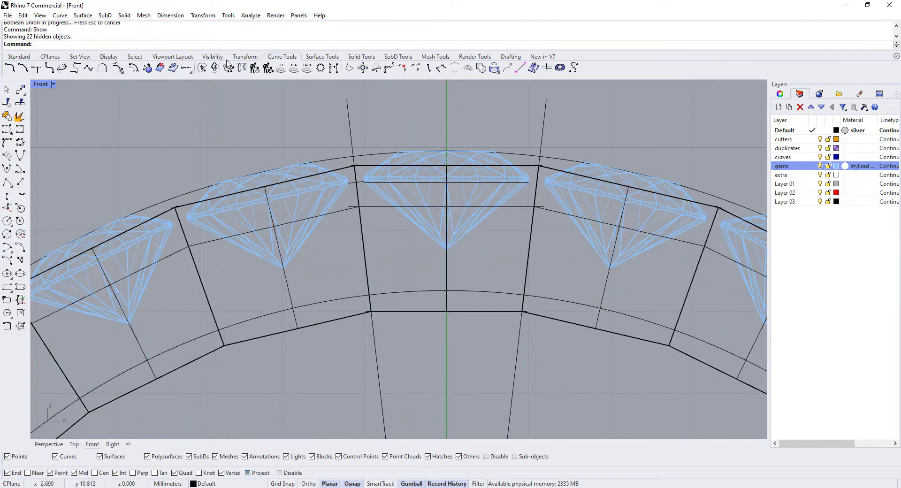
pyautogui.scroll(5, 443, 160)
pyautogui.write('0')
pyautogui.press('Return')
pyautogui.press('Return')
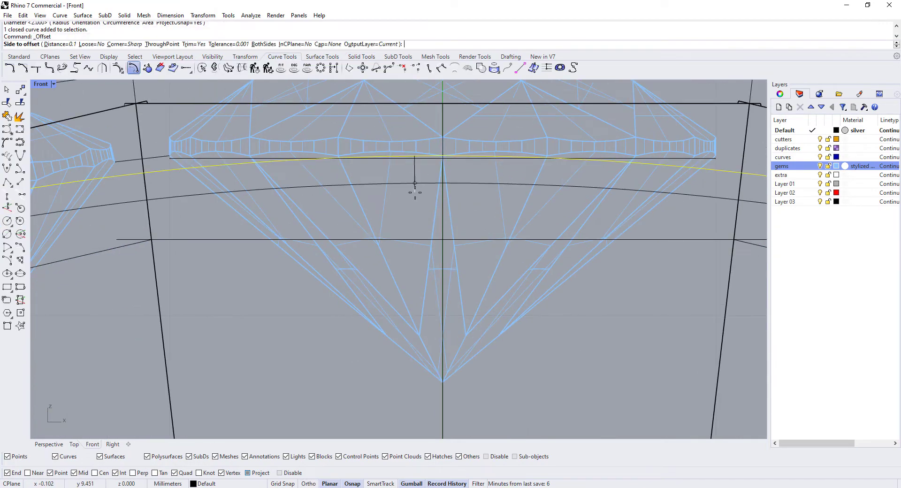
pyautogui.click(415, 192)
pyautogui.press('Delete')
# WireCut the band along the curves, then isolate the cut pieces
pyautogui.scroll(-5, 331, 199)
pyautogui.click(246, 244)
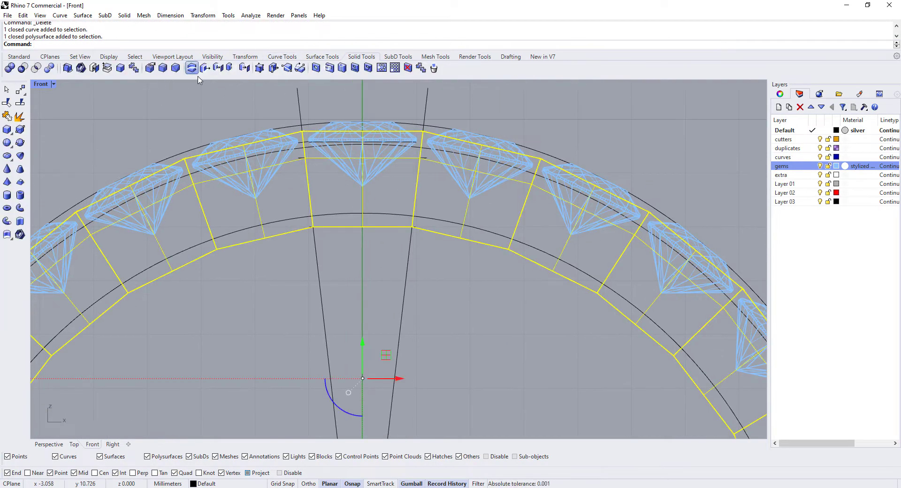
pyautogui.click(191, 68)
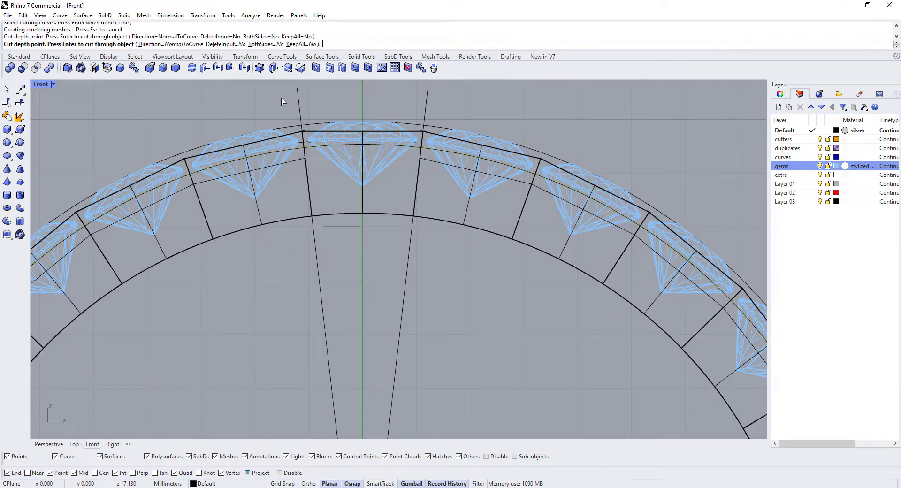
pyautogui.press('Return')
pyautogui.click(212, 56)
pyautogui.click(214, 67)
pyautogui.click(49, 444)
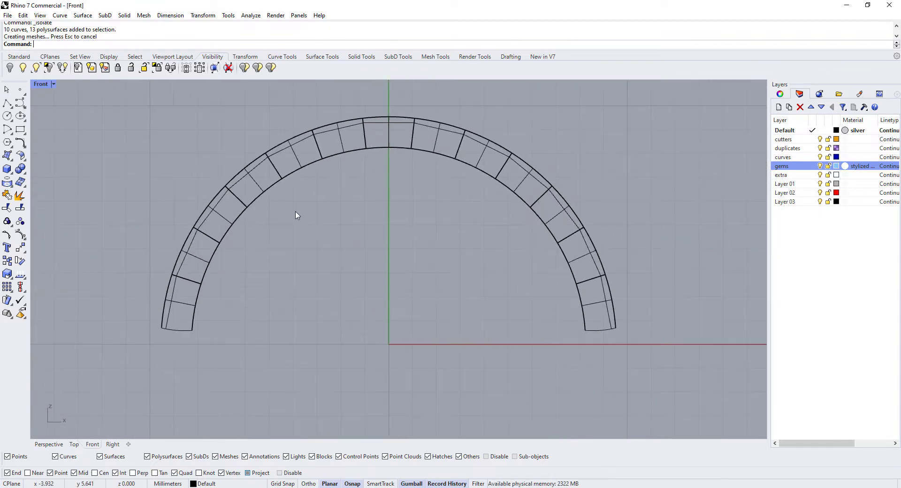
# Fillet the block edges at 0.300 and the inner edge chain, then show the gems
pyautogui.click(362, 57)
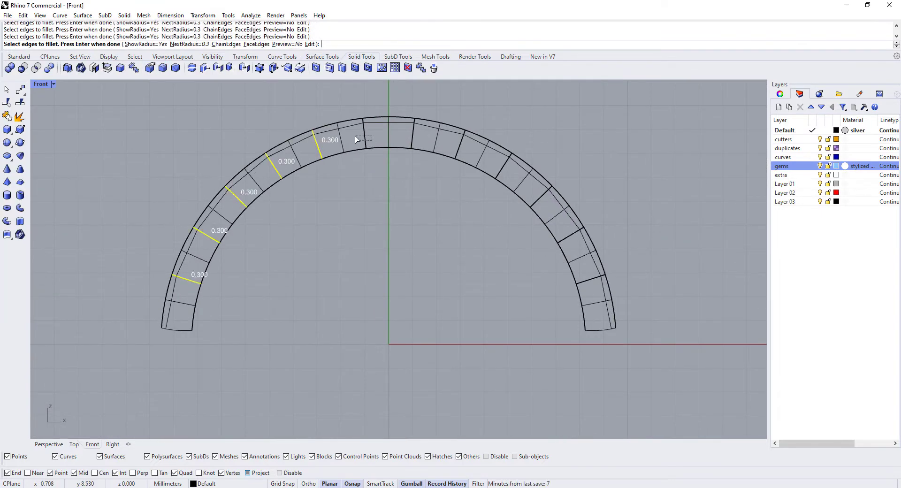
pyautogui.press('Return')
pyautogui.press('Return')
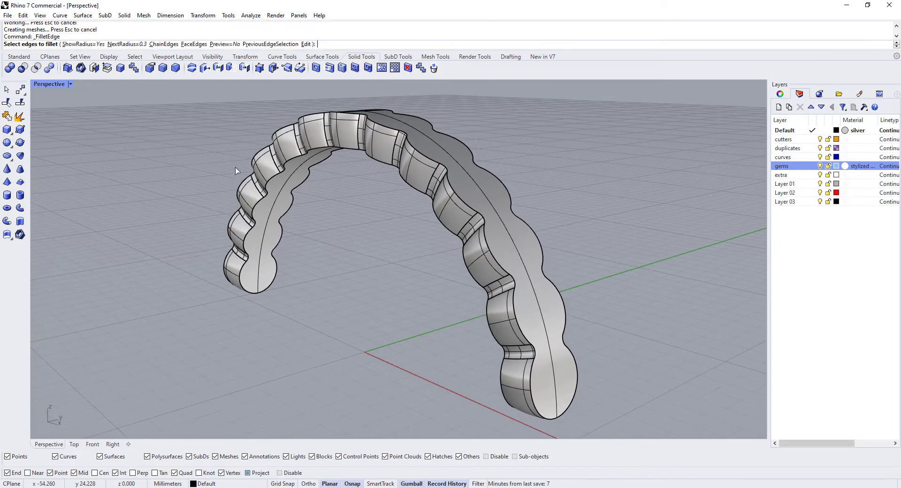
pyautogui.click(265, 224)
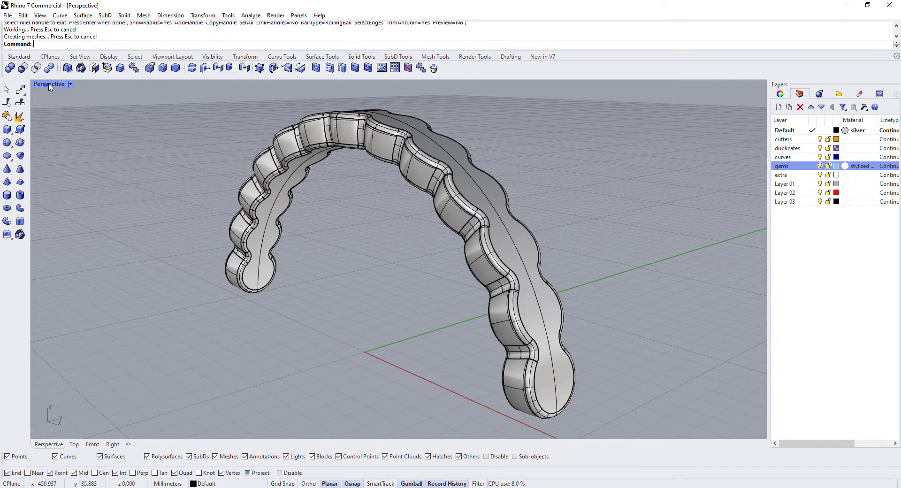
pyautogui.hotkey('ctrl', 'F2')
pyautogui.hotkey('ctrl', 'alt', 'h')
pyautogui.scroll(5, 328, 148)
# Isolate the centre gem and loft a cutter down from its girdle curve
pyautogui.scroll(-3, 329, 147)
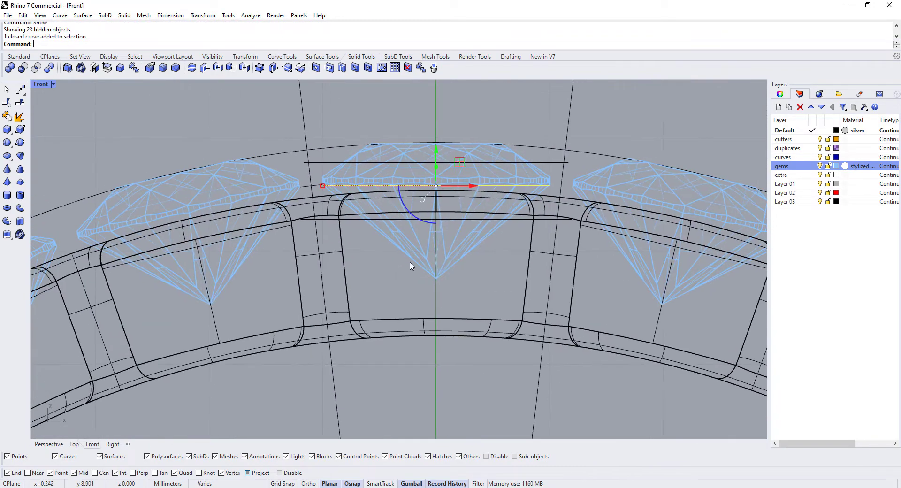
pyautogui.click(410, 263)
pyautogui.click(212, 56)
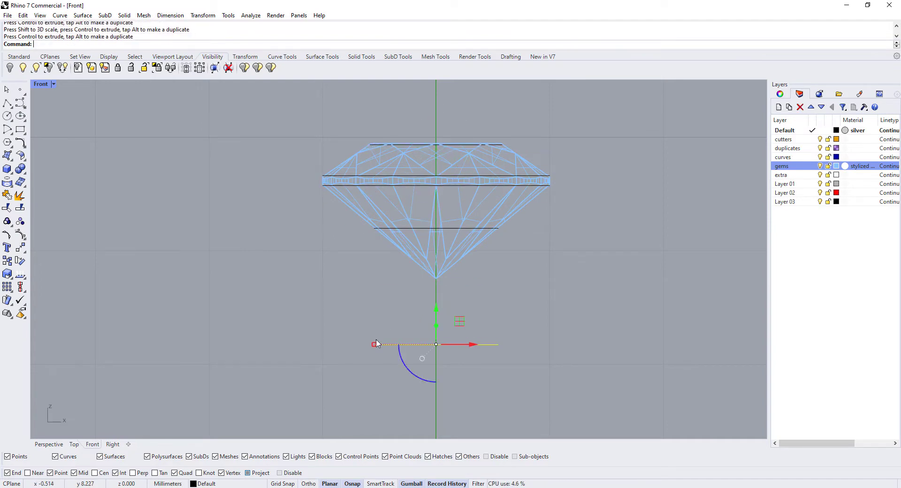
pyautogui.click(322, 56)
pyautogui.click(342, 186)
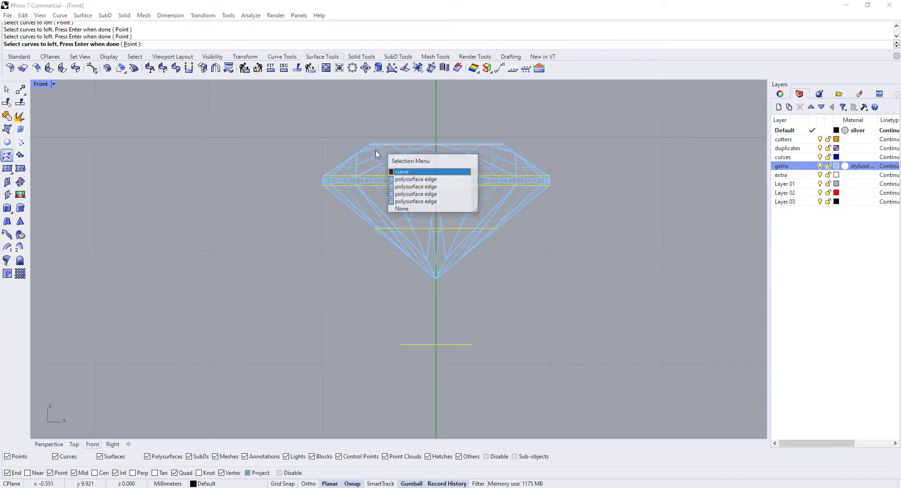
pyautogui.click(402, 171)
pyautogui.press('Return')
pyautogui.click(547, 195)
pyautogui.click(547, 206)
pyautogui.press('Return')
pyautogui.press('Return')
# Put the lofted cutter on the cutters layer and cap its open ends
pyautogui.click(432, 352)
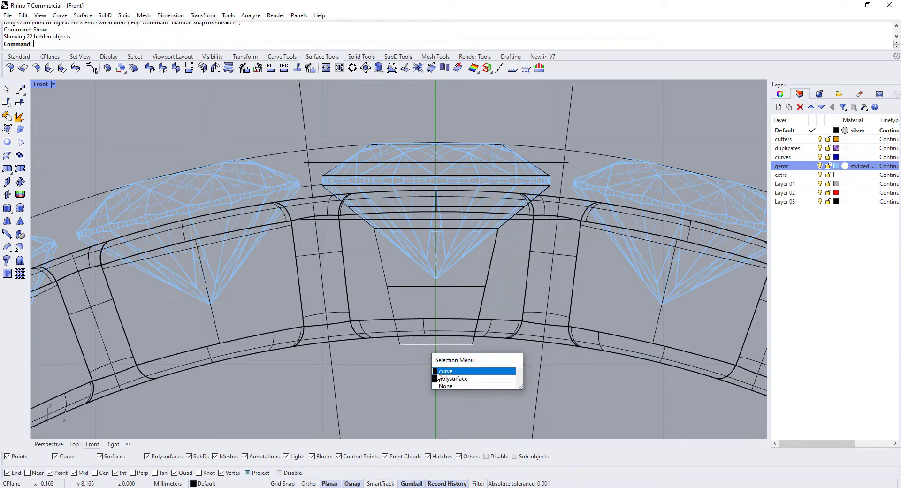
pyautogui.click(462, 369)
pyautogui.rightClick(783, 140)
pyautogui.click(839, 358)
pyautogui.click(361, 57)
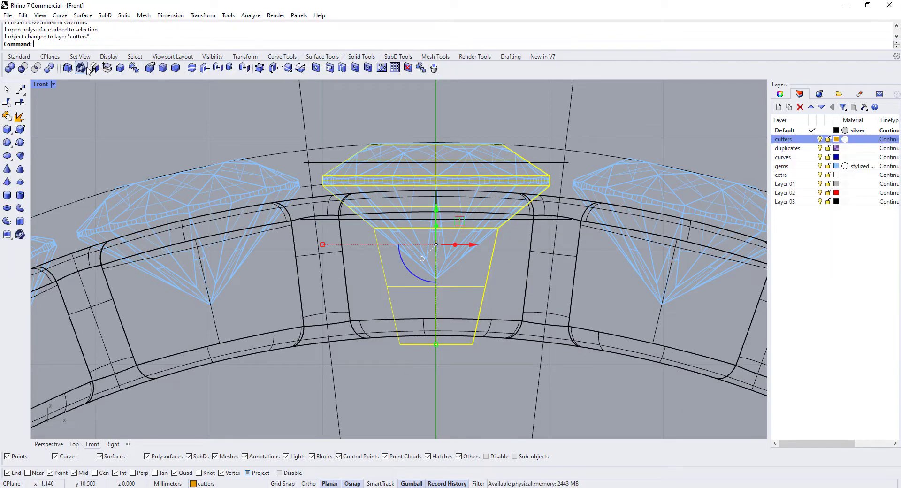
pyautogui.click(384, 268)
# Mirror the cutters to the other side, group them, and show all hidden objects
pyautogui.rightClick(782, 166)
pyautogui.click(797, 183)
pyautogui.click(212, 56)
pyautogui.click(386, 160)
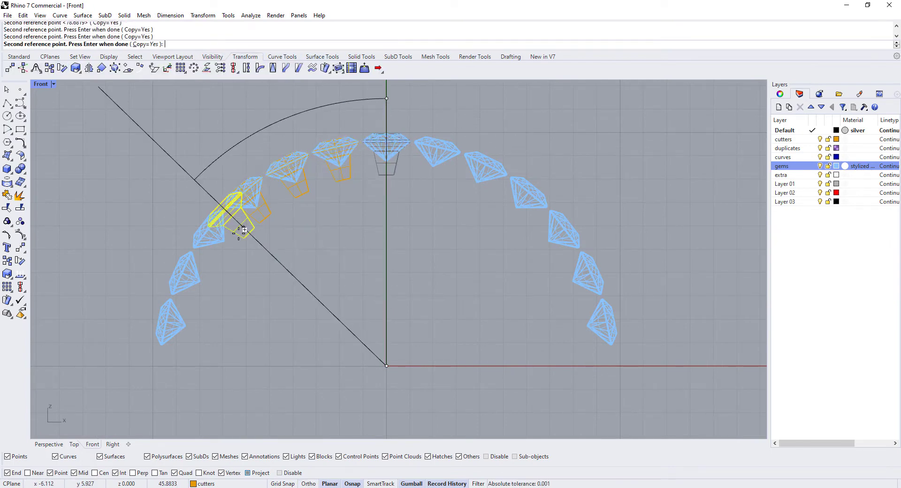
pyautogui.click(624, 141)
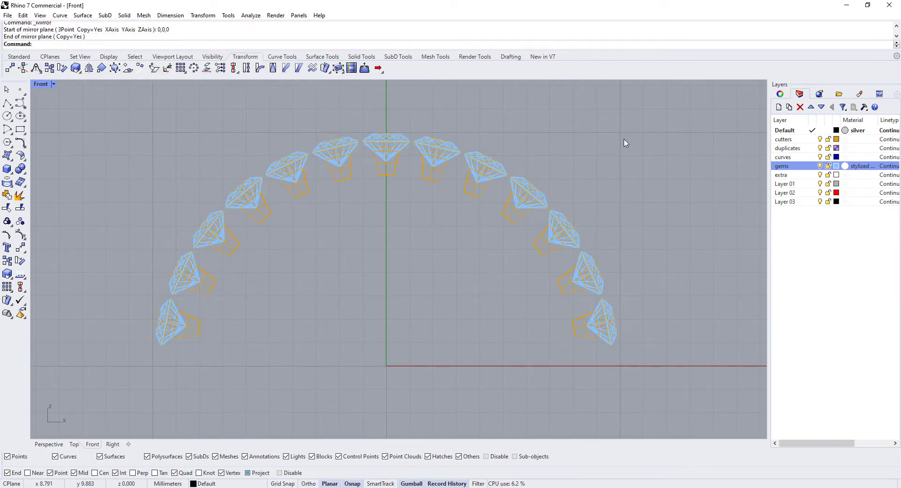
pyautogui.click(782, 140)
pyautogui.hotkey('ctrl', 'g')
pyautogui.hotkey('ctrl', 'alt', 'h')
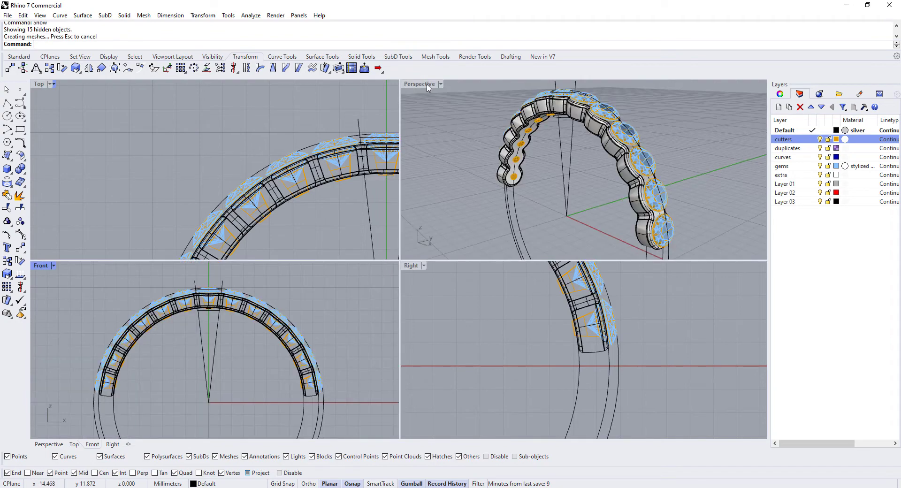
# Subtract the cutters from the band and fillet the seat-hole edges at 0.100
pyautogui.hotkey('ctrl', 'F4')
pyautogui.click(23, 68)
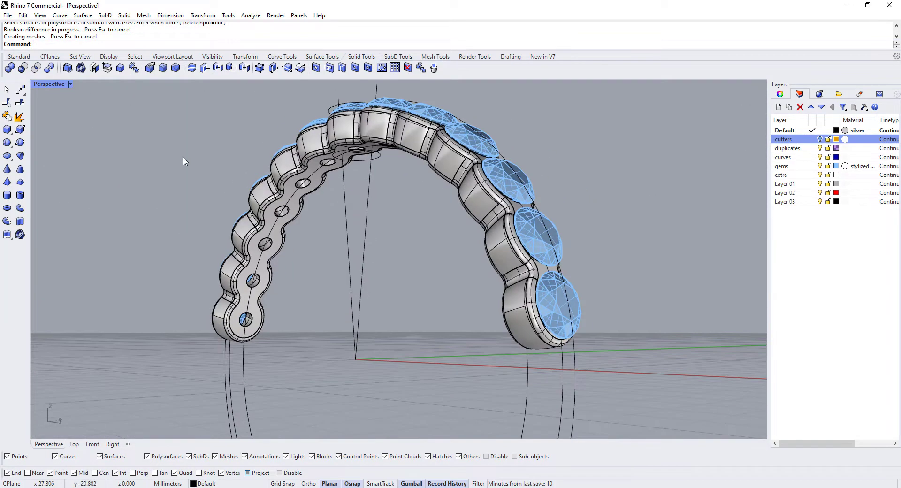
pyautogui.click(303, 183)
pyautogui.moveTo(303, 183); pyautogui.dragTo(464, 146, button='right')
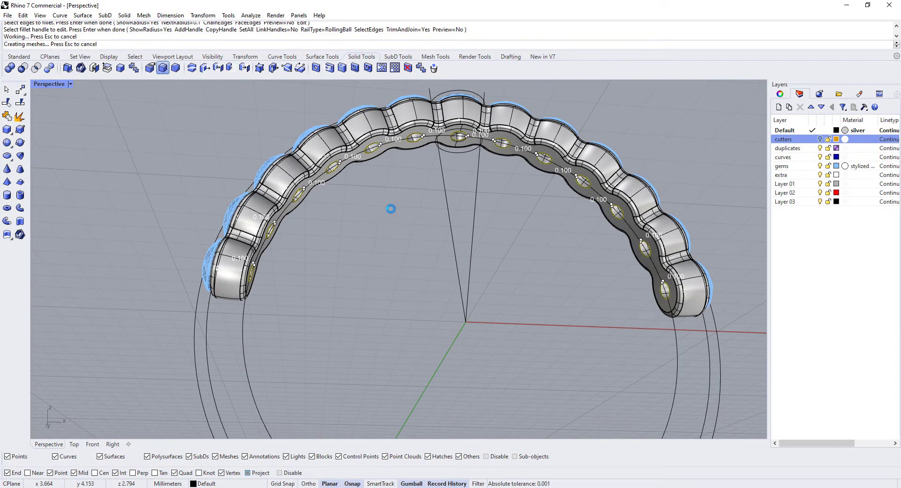
# In the Front view, start a vertical line from 0,0,0
pyautogui.hotkey('ctrl', 'F2')
pyautogui.write('0,0,0')
pyautogui.press('Return')
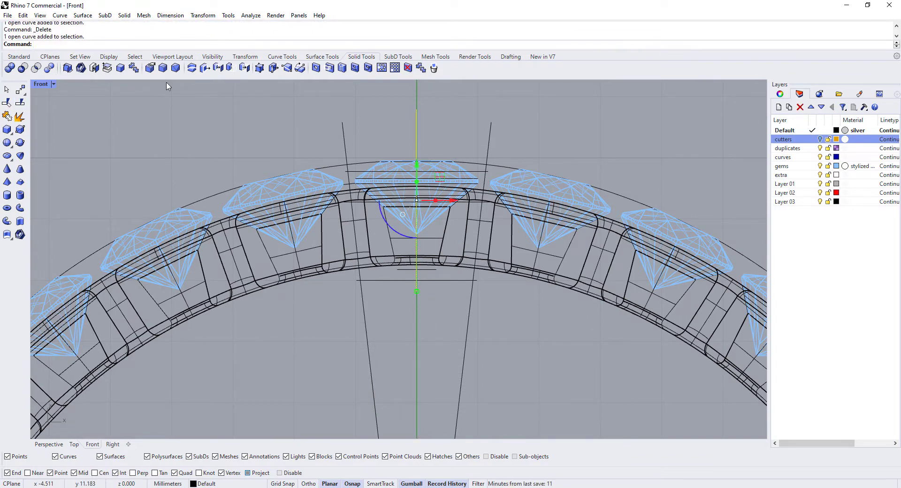
# Pipe the prong guide line and finish the pending wire cut and edge fillet
pyautogui.write('pipe')
pyautogui.press('Return')
pyautogui.press('Return')
pyautogui.press('Return')
pyautogui.press('Return')
pyautogui.write('Point')
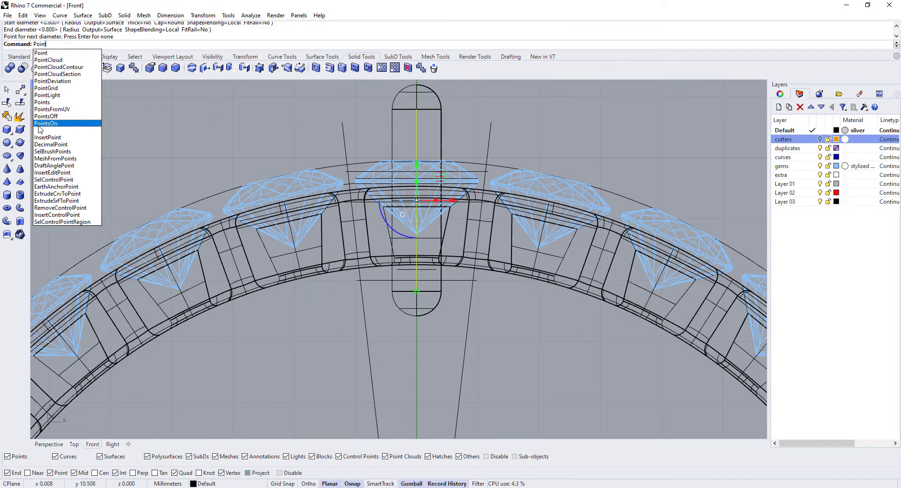
pyautogui.press('Escape')
pyautogui.scroll(3, 401, 324)
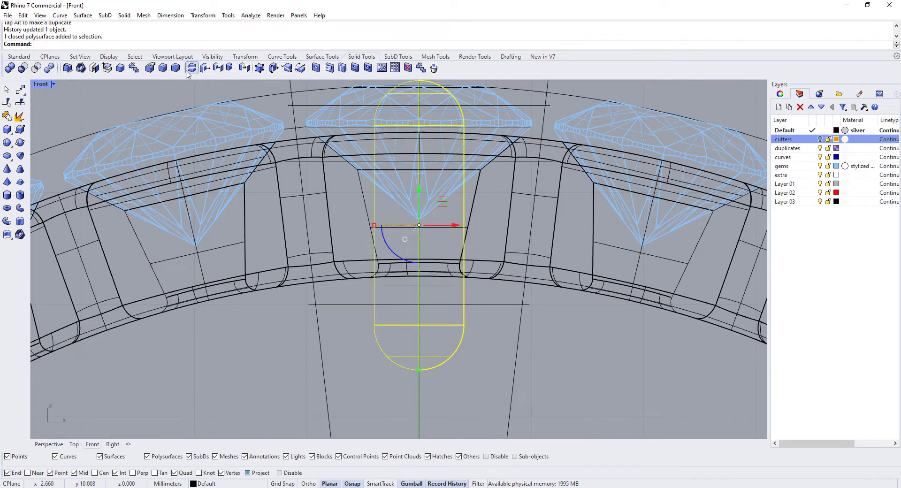
pyautogui.press('Return')
pyautogui.press('Return')
pyautogui.hotkey('ctrl', 'F3')
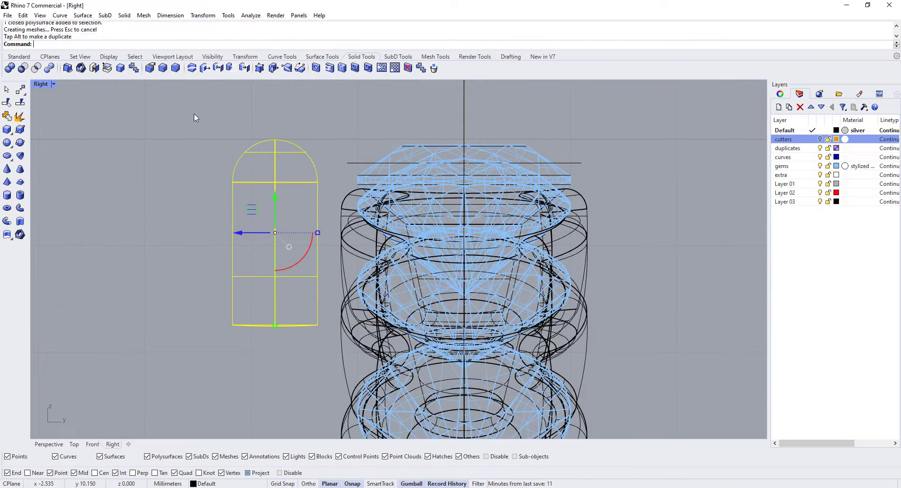
pyautogui.write('0.')
pyautogui.press('Escape')
pyautogui.hotkey('ctrl', 'F2')
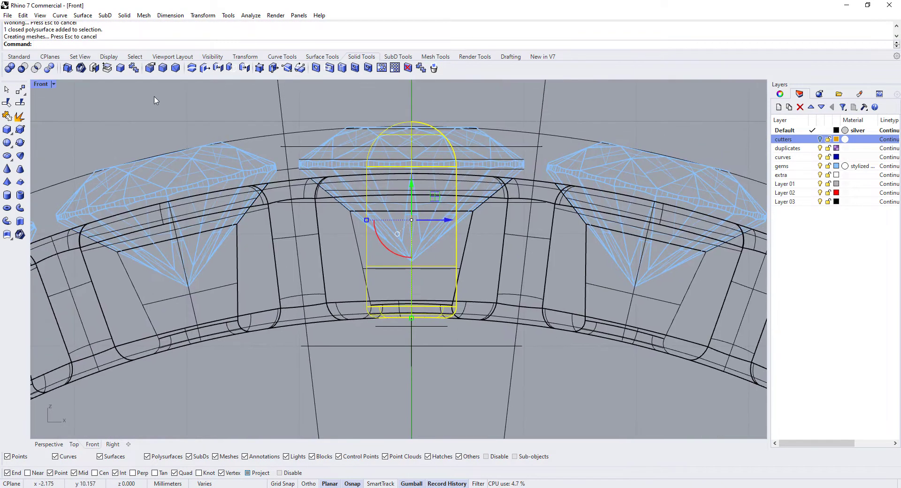
# Tilt the cutter into place about a rotation reference point in Front view
pyautogui.click(412, 92)
pyautogui.click(229, 131)
pyautogui.hotkey('ctrl', 'F1')
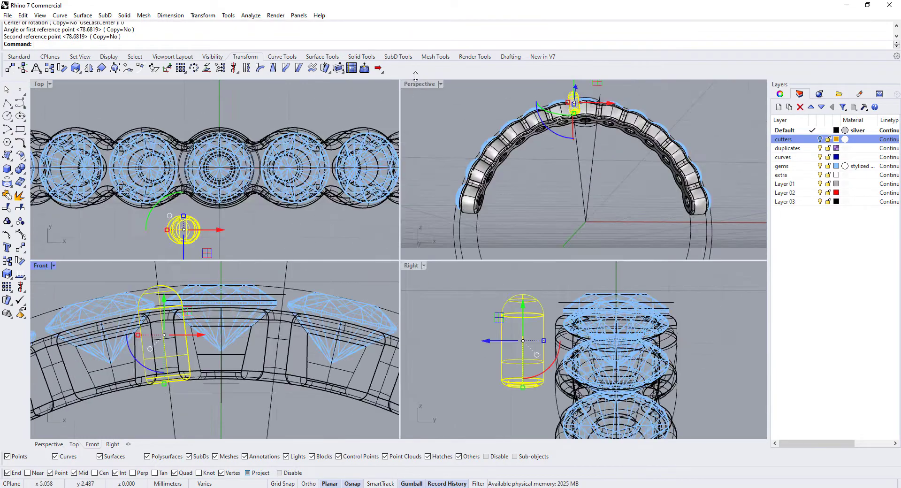
# Colour Layer 02 purple and rename it to prongs
pyautogui.click(836, 193)
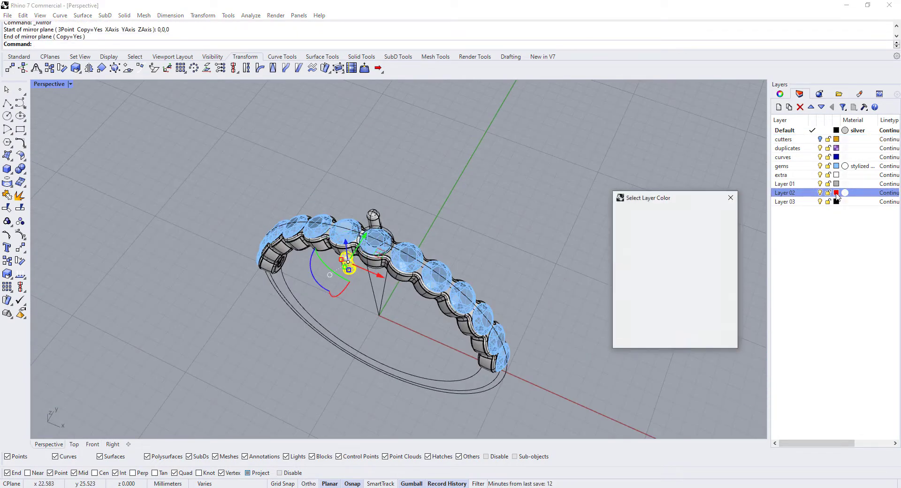
pyautogui.click(645, 321)
pyautogui.click(674, 342)
pyautogui.doubleClick(784, 192)
pyautogui.write('prongs')
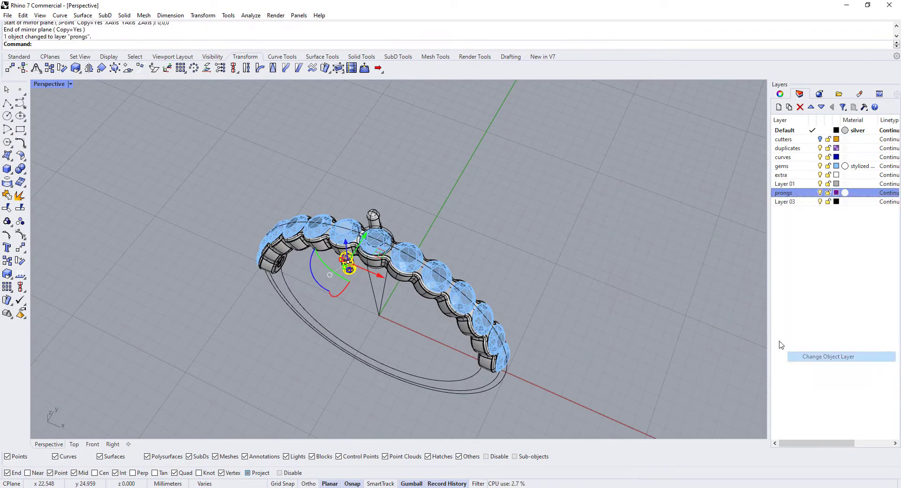
# Add the second prong to the selection and group the two prongs
pyautogui.scroll(5, 379, 318)
pyautogui.scroll(3, 379, 318)
pyautogui.scroll(3, 379, 318)
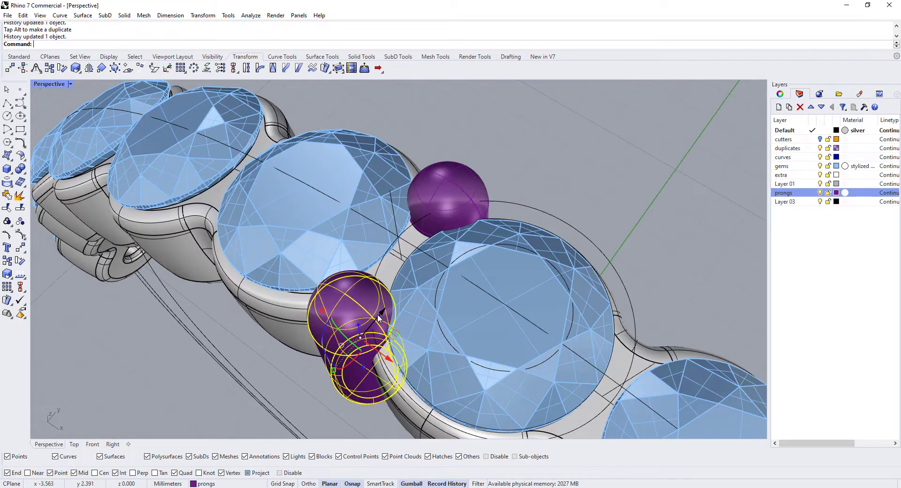
pyautogui.scroll(-5, 379, 318)
pyautogui.scroll(3, 392, 201)
pyautogui.keyDown('shift'); pyautogui.click(413, 197); pyautogui.keyUp('shift')
pyautogui.hotkey('ctrl', 'g')
# Maximize the Front view and select every object on the gems layer
pyautogui.scroll(-3, 469, 211)
pyautogui.hotkey('ctrl', 'F4')
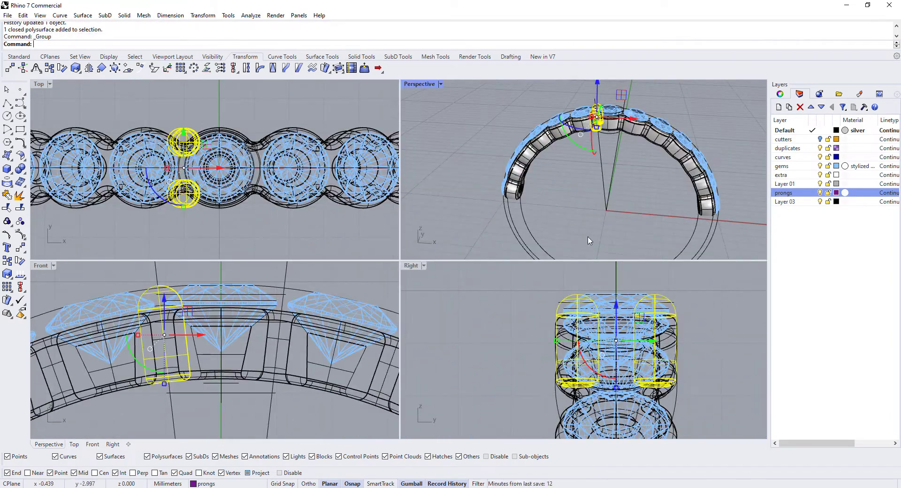
pyautogui.hotkey('ctrl', 'F2')
pyautogui.rightClick(781, 165)
pyautogui.click(798, 308)
# Isolate the gems and prong pair, then rotate prong copies around origin 0 between the gems
pyautogui.click(212, 56)
pyautogui.click(62, 68)
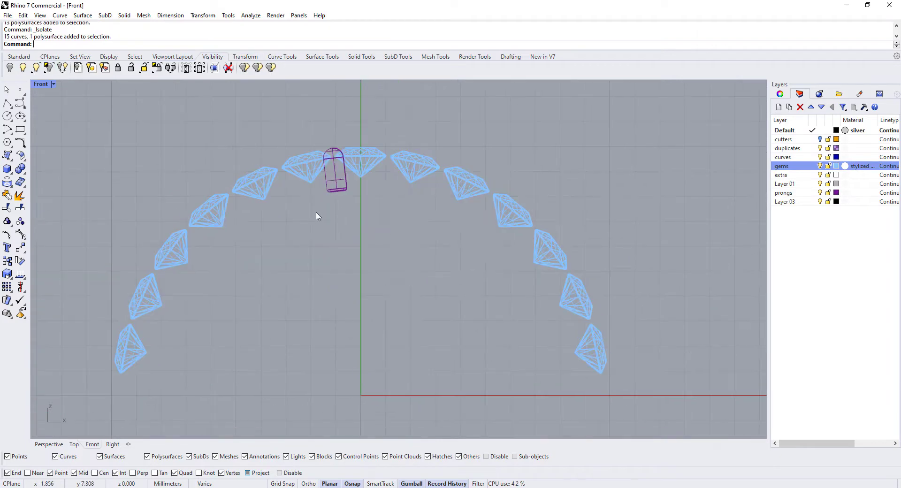
pyautogui.write('0')
pyautogui.press('Return')
pyautogui.click(361, 109)
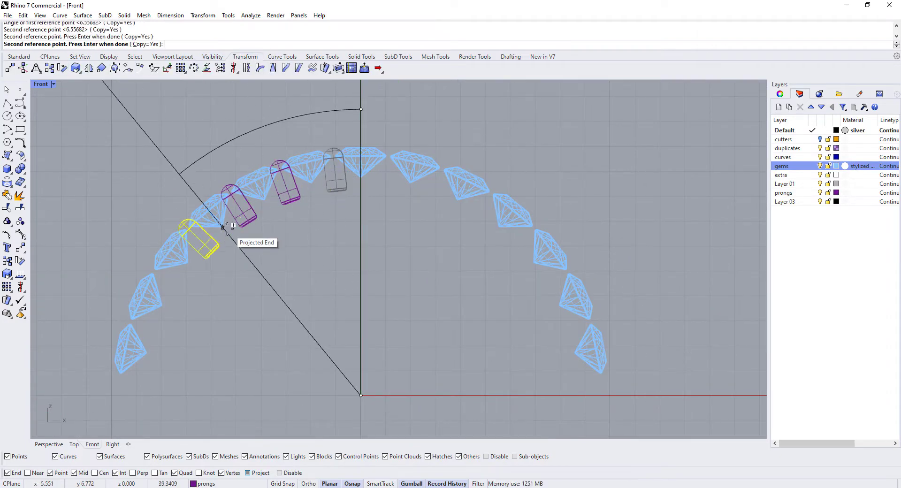
pyautogui.press('Return')
# Mirror the prongs across the vertical axis at 0 and group all 28 prongs
pyautogui.hotkey('ctrl', 'a')
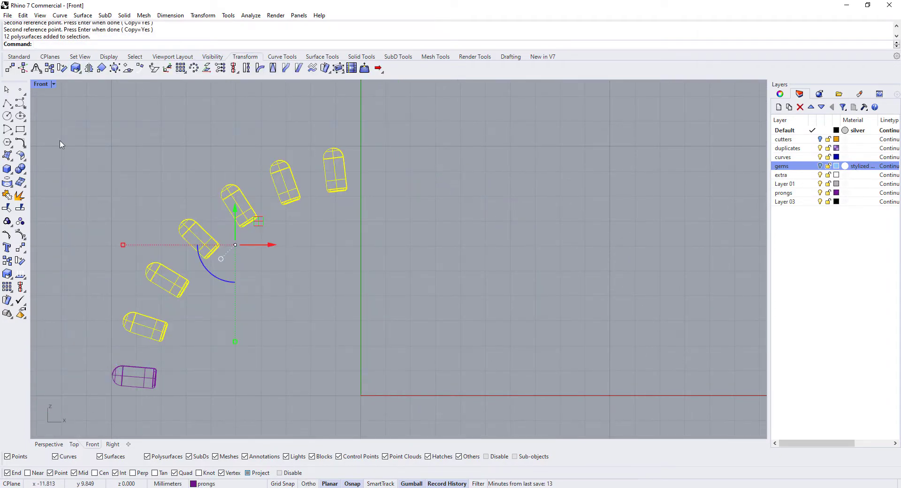
pyautogui.write('0')
pyautogui.press('Return')
pyautogui.click(358, 107)
pyautogui.hotkey('ctrl', 'a')
pyautogui.hotkey('ctrl', 'g')
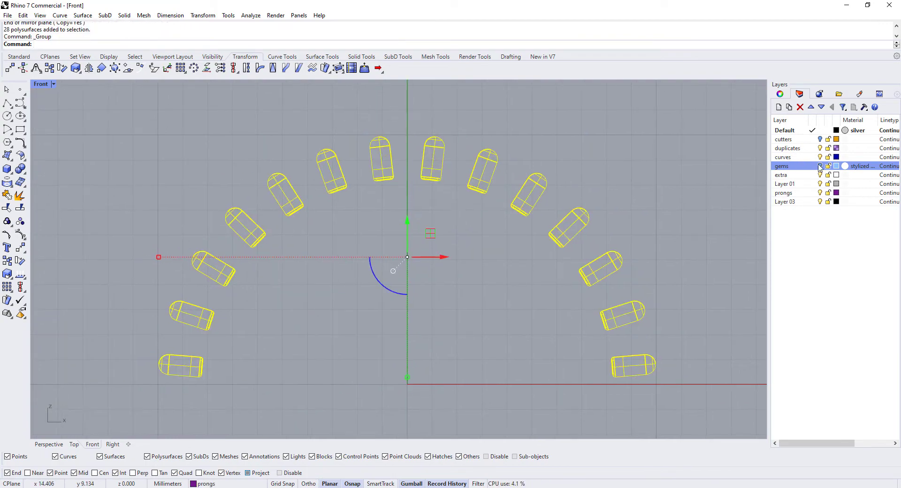
# Show the hidden gems and band again with the Perspective view maximized
pyautogui.hotkey('ctrl', 'alt', 'h')
pyautogui.doubleClick(40, 84)
pyautogui.click(423, 85)
pyautogui.doubleClick(423, 86)
pyautogui.press('Escape')
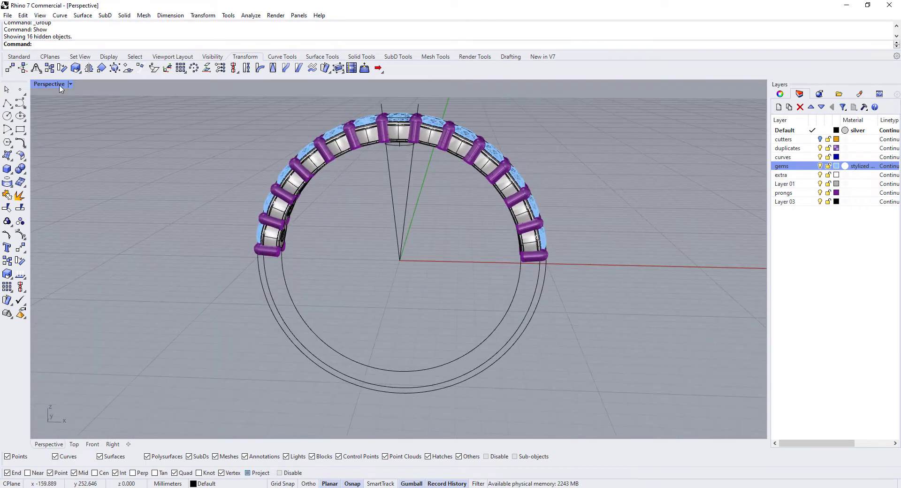
# CurveBoolean the dividing line and two shank circles into the lower half-ring region
pyautogui.scroll(3, 301, 211)
pyautogui.moveTo(112, 197); pyautogui.dragTo(369, 255)
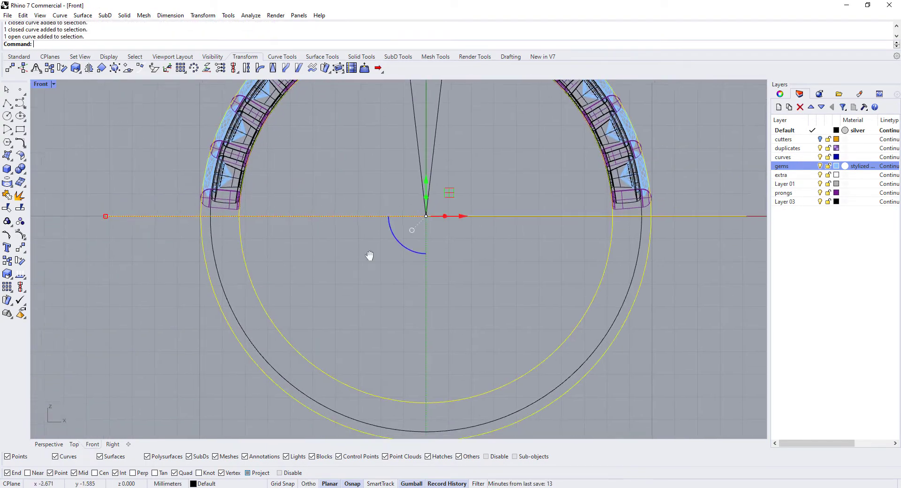
pyautogui.click(282, 57)
pyautogui.click(231, 211)
pyautogui.press('Return')
# Isolate the half-ring curves and extrude them into a solid at distance 1
pyautogui.click(212, 56)
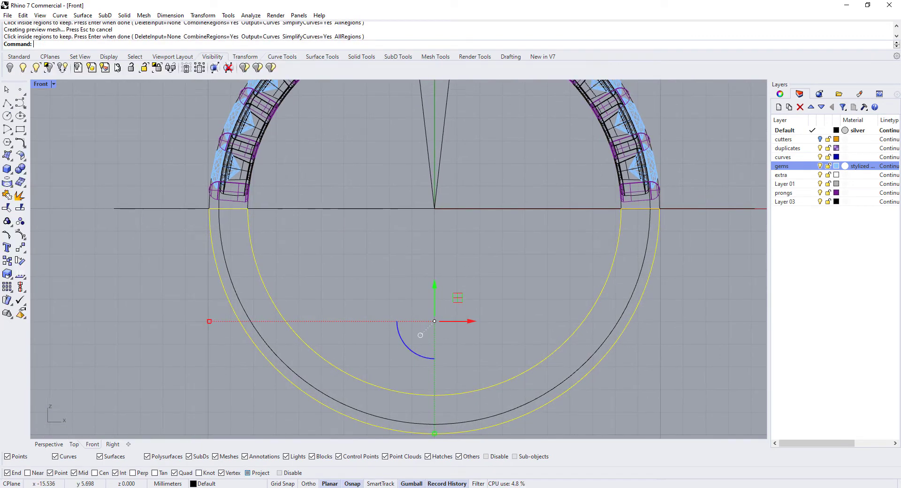
pyautogui.click(63, 67)
pyautogui.hotkey('ctrl', 'm')
pyautogui.doubleClick(420, 83)
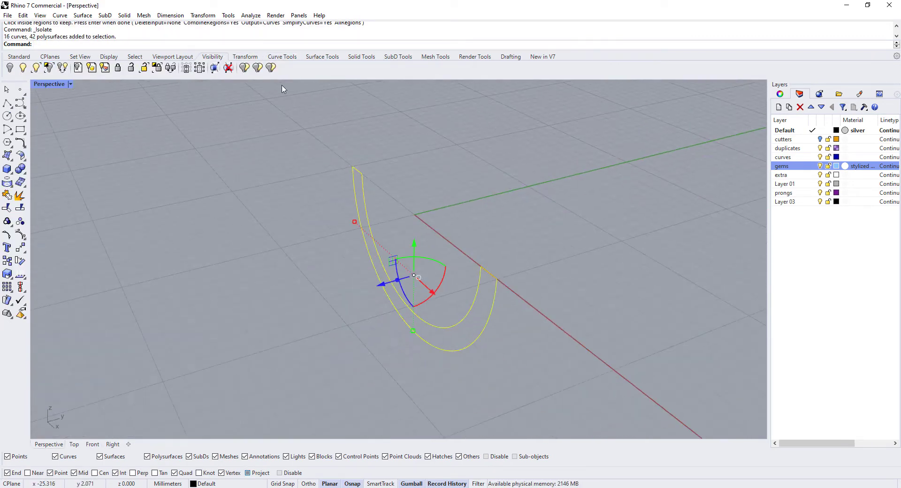
pyautogui.click(361, 56)
pyautogui.click(20, 221)
pyautogui.press('Return')
# Fillet the shank solid's edges with radius 0.7
pyautogui.click(204, 68)
pyautogui.scroll(2, 398, 191)
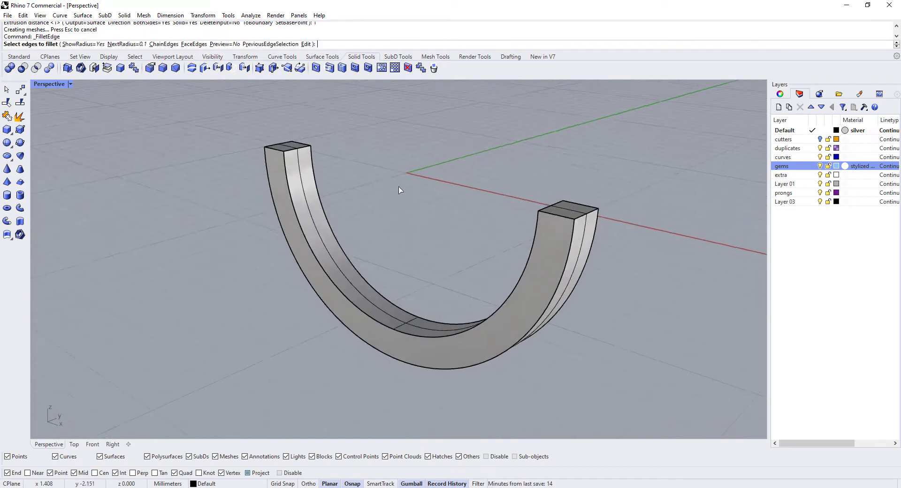
pyautogui.scroll(2, 378, 226)
pyautogui.write('0.')
pyautogui.press('Return')
pyautogui.press('Return')
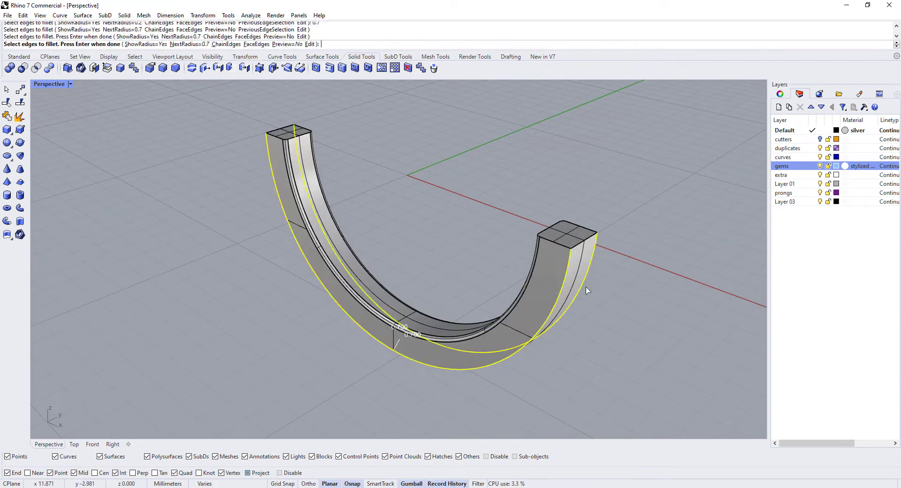
pyautogui.press('Return')
pyautogui.press('Return')
pyautogui.press('Return')
# Delete the extracted end surfaces and one half of the shank
pyautogui.press('Delete')
pyautogui.hotkey('ctrl', 'F2')
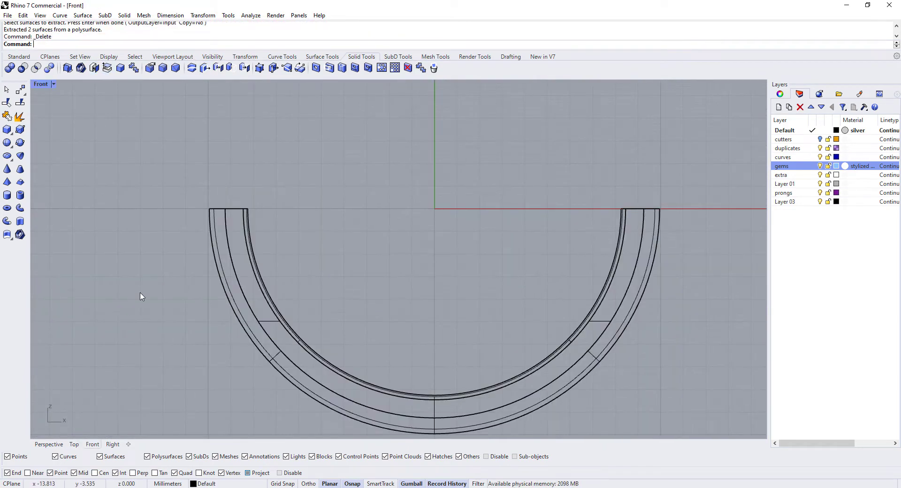
pyautogui.hotkey('ctrl', 'a')
pyautogui.press('Delete')
pyautogui.hotkey('ctrl', 'F5')
pyautogui.hotkey('ctrl', 'F4')
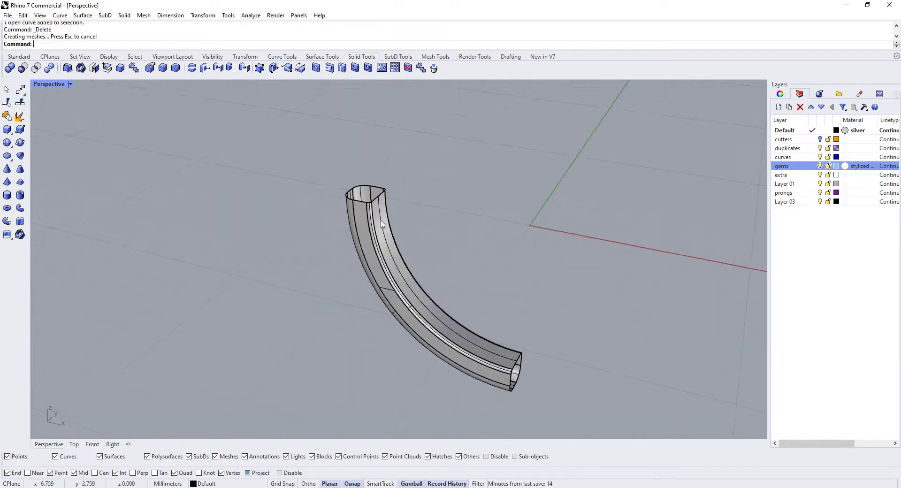
pyautogui.scroll(3, 376, 238)
pyautogui.scroll(3, 375, 238)
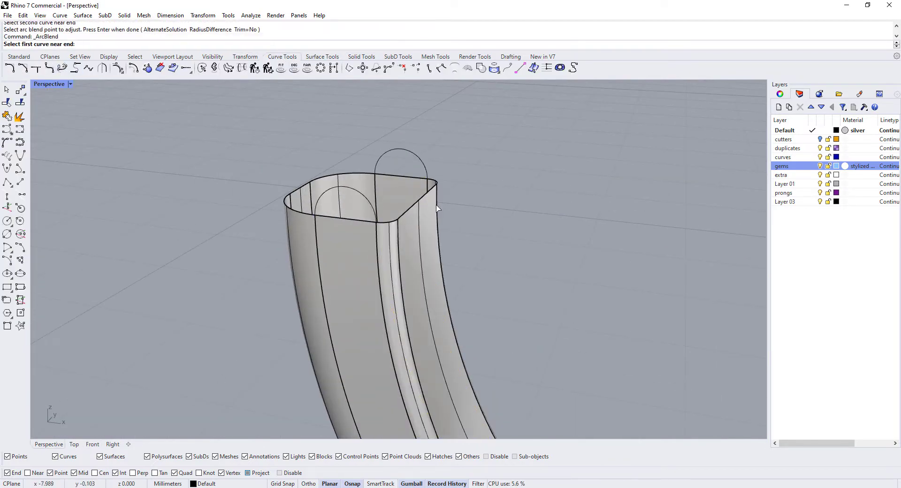
# ArcBlend between two curves across the open end of the shank
pyautogui.click(398, 240)
pyautogui.moveTo(398, 240); pyautogui.dragTo(286, 205, button='right')
pyautogui.click(402, 207)
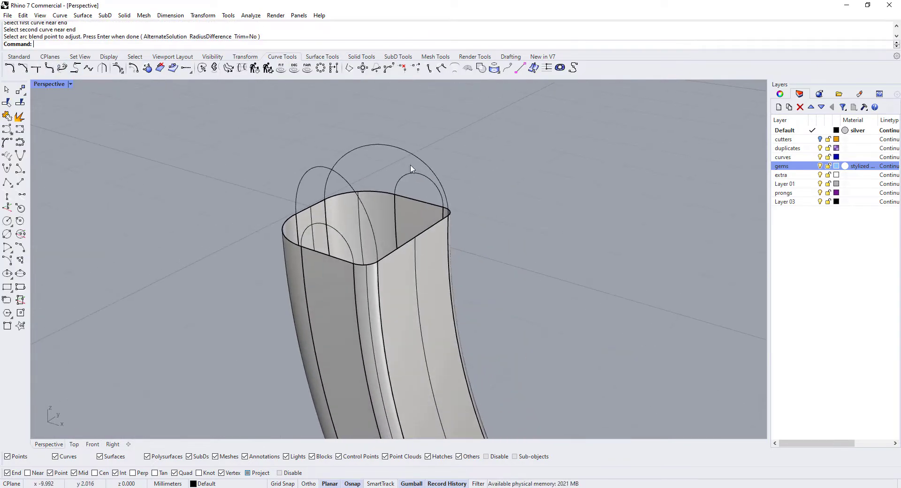
pyautogui.press('Return')
# Sweep2 a cap with the top edges as rails and the blend arcs as shapes
pyautogui.click(322, 56)
pyautogui.click(20, 247)
pyautogui.click(760, 339)
pyautogui.moveTo(469, 282); pyautogui.dragTo(305, 264, button='right')
pyautogui.press('Return')
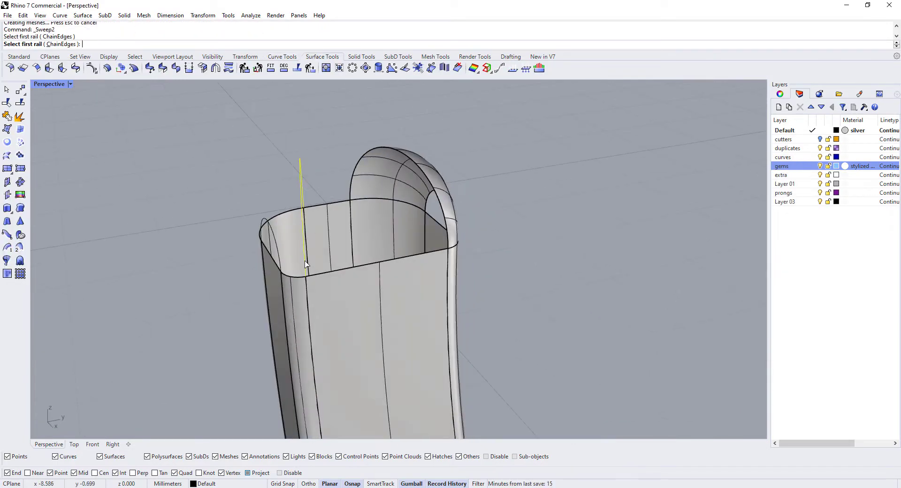
pyautogui.click(441, 250)
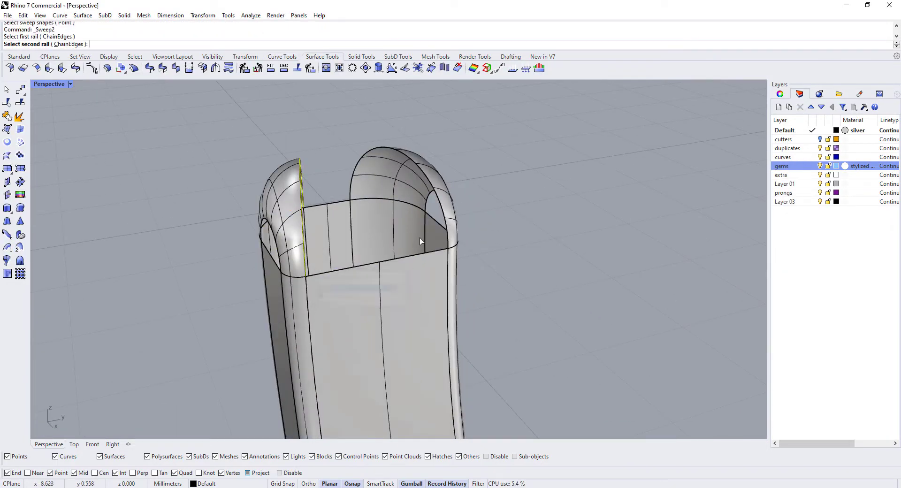
pyautogui.click(420, 242)
pyautogui.press('Return')
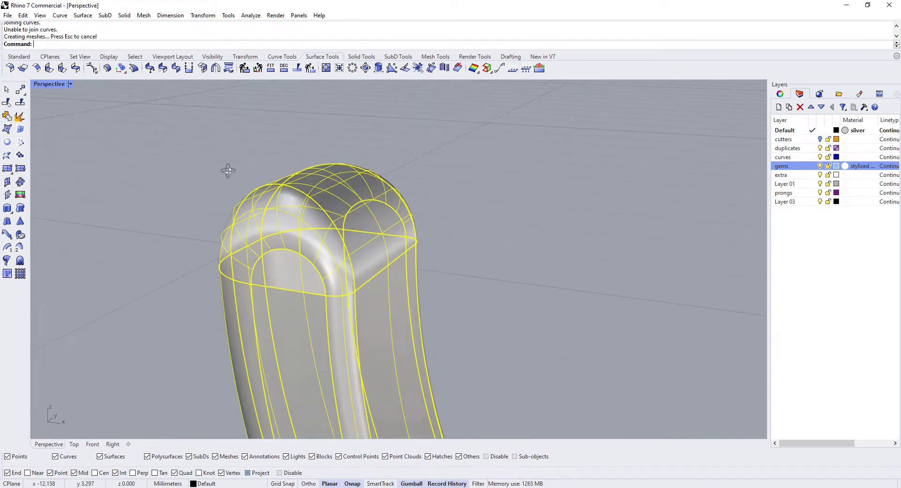
# Try an edge-curve surface on the arch, cancel it, and view the whole ring
pyautogui.click(20, 129)
pyautogui.click(469, 273)
pyautogui.press('Escape')
pyautogui.moveTo(469, 274); pyautogui.dragTo(462, 259, button='right')
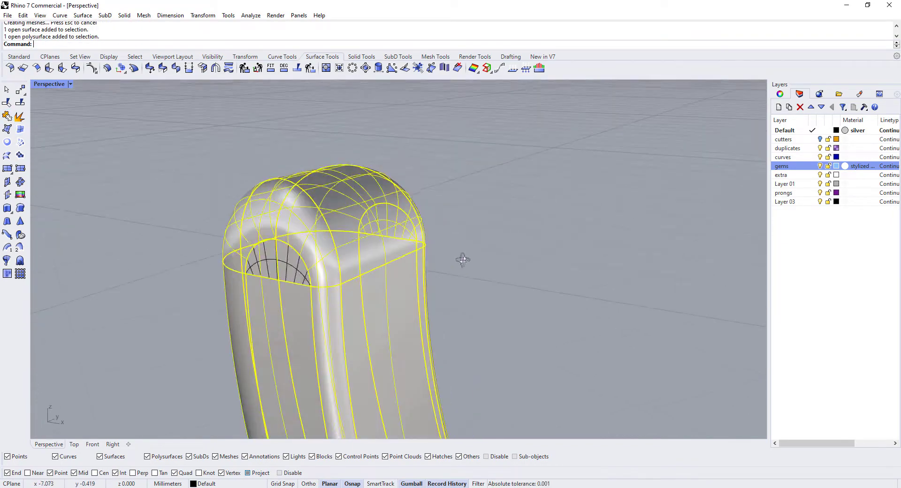
pyautogui.scroll(-5, 164, 222)
pyautogui.moveTo(165, 222)
pyautogui.mouseDown(button='right')
pyautogui.moveTo(228, 188)
pyautogui.moveTo(262, 197)
pyautogui.mouseUp(button='right')
# Show all objects and cage-edit the shank with a BoundingBox, World-aligned cage
pyautogui.hotkey('ctrl', 'alt', 'h')
pyautogui.doubleClick(416, 259)
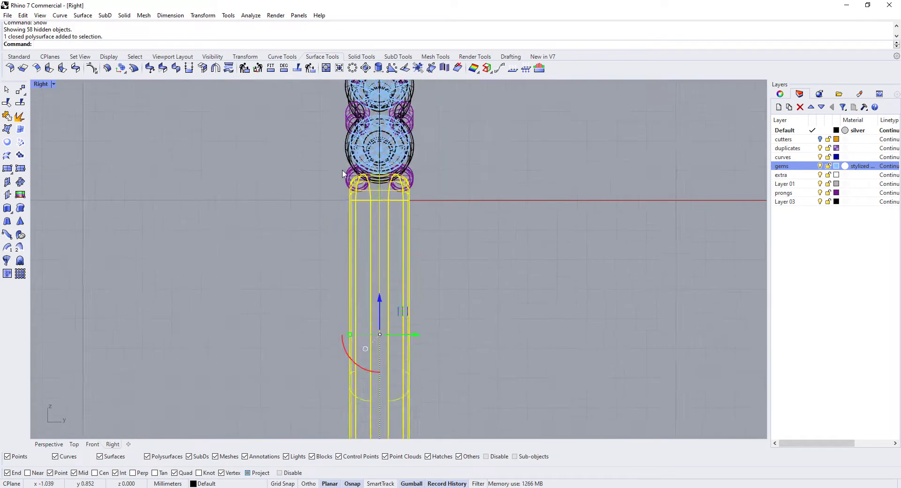
pyautogui.click(245, 56)
pyautogui.click(337, 68)
pyautogui.click(75, 44)
pyautogui.click(109, 44)
pyautogui.press('Return')
# Pull the top cage points inward to narrow the top of the shank
pyautogui.scroll(10, 346, 192)
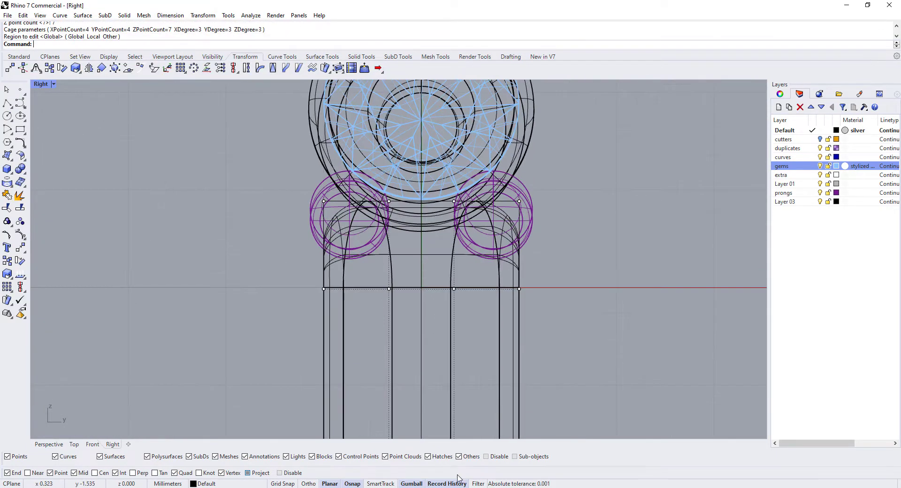
pyautogui.moveTo(455, 201); pyautogui.dragTo(445, 202)
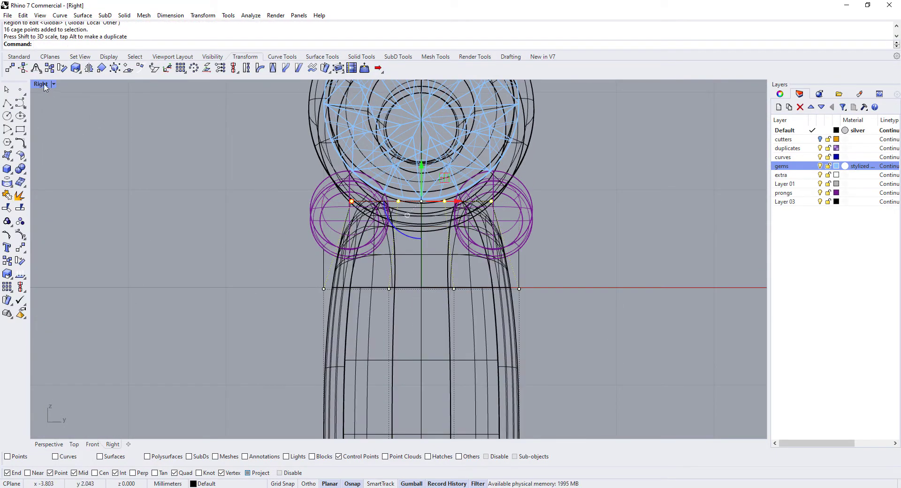
pyautogui.click(92, 443)
pyautogui.scroll(5, 330, 205)
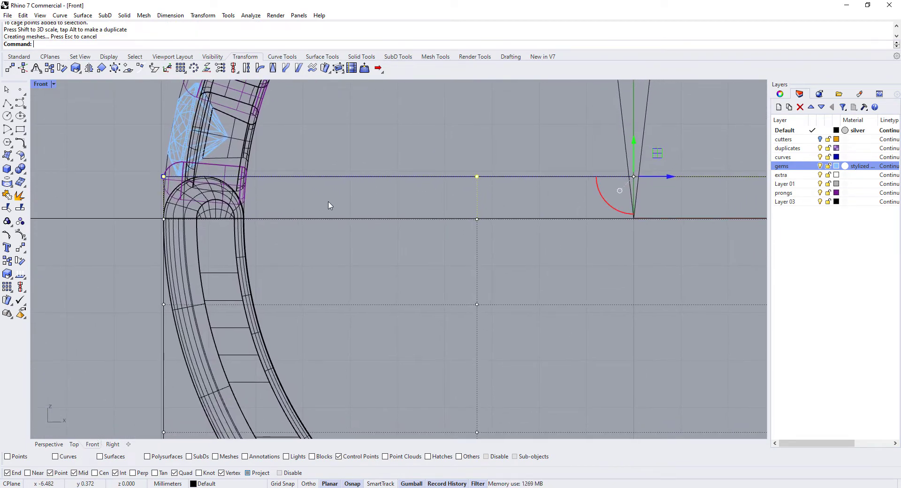
pyautogui.moveTo(634, 141); pyautogui.dragTo(634, 143)
pyautogui.hotkey('ctrl', 'z')
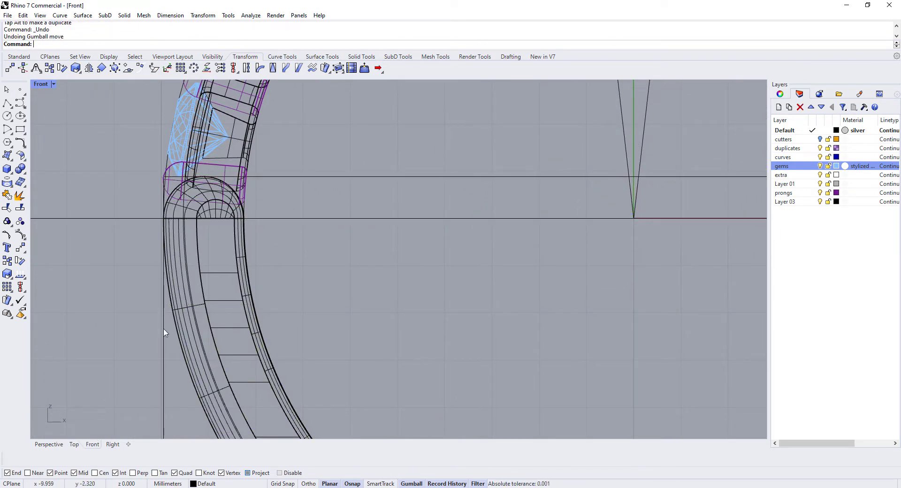
# Delete the editing cage and maximize the Perspective view
pyautogui.click(165, 375)
pyautogui.press('Delete')
pyautogui.click(49, 444)
# Zoom in on the finished silver ring with its row of round gems
pyautogui.scroll(8, 249, 216)
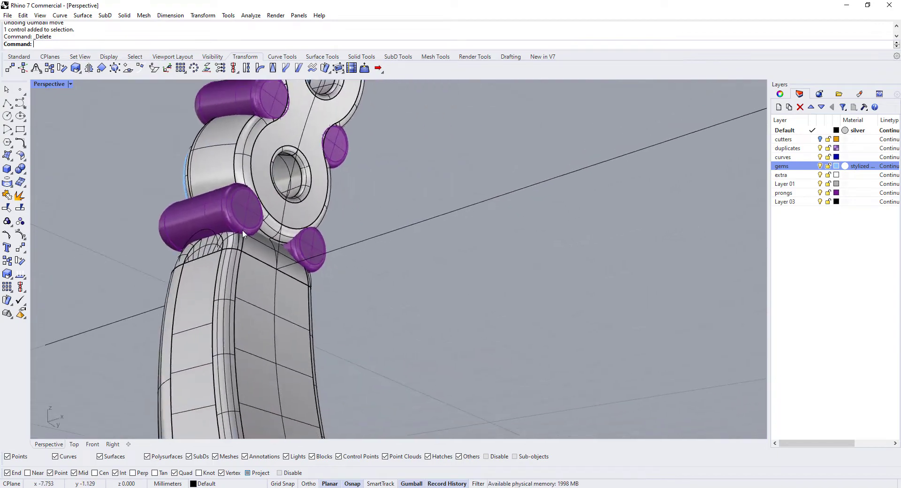